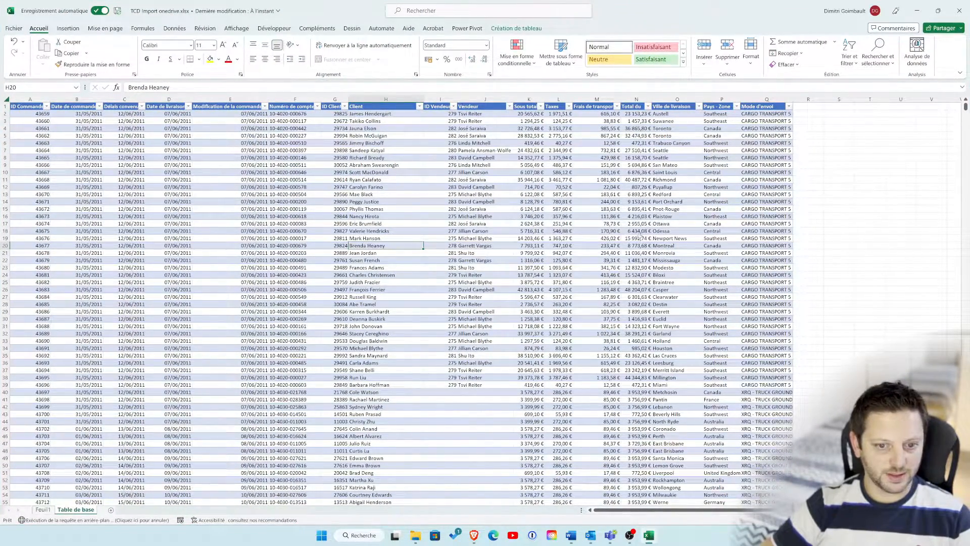
Drag the maximized 'TCD import onedrive.xlsx' window down so it becomes a floating window
drag(777, 17, 735, 57)
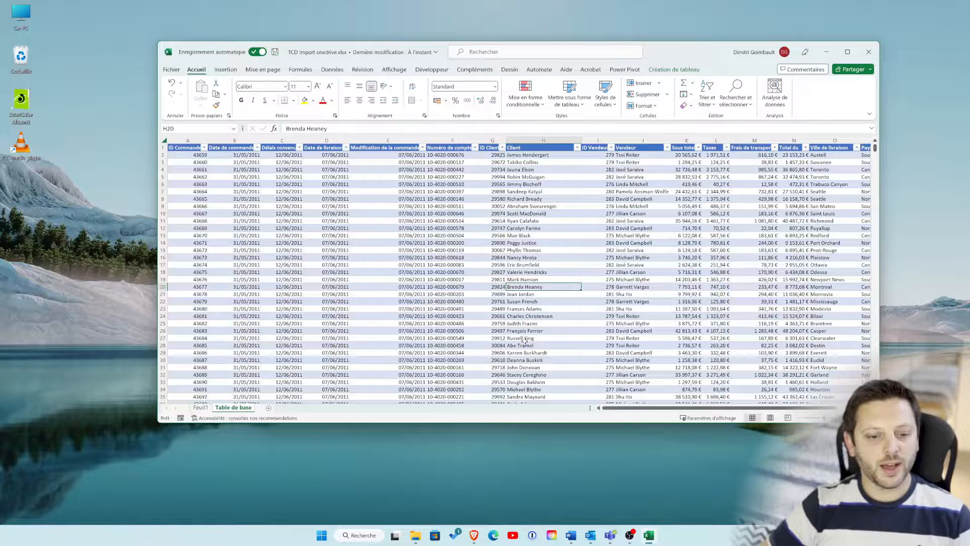
Launch Power BI Desktop, dismiss its welcome screen and minimize it to reveal Excel
click(322, 535)
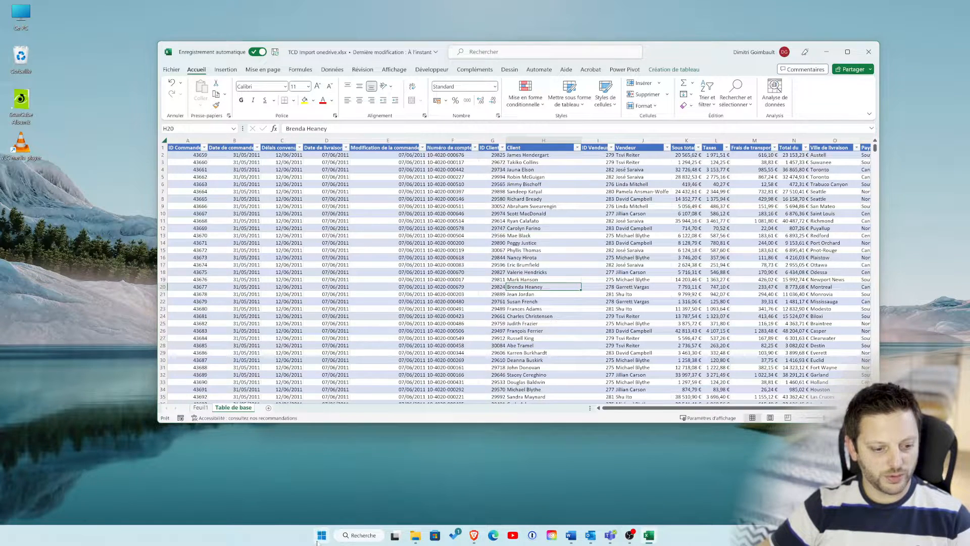
click(663, 324)
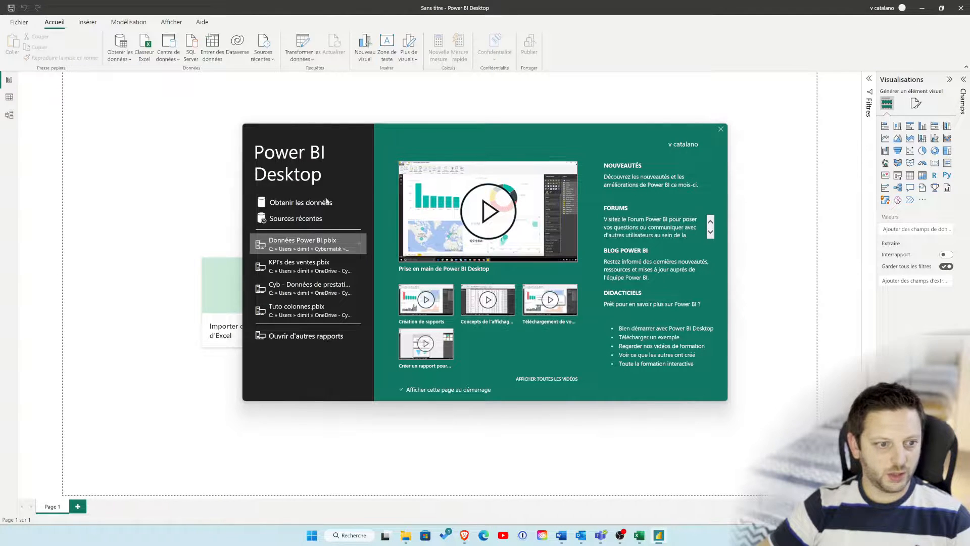
click(721, 129)
click(922, 8)
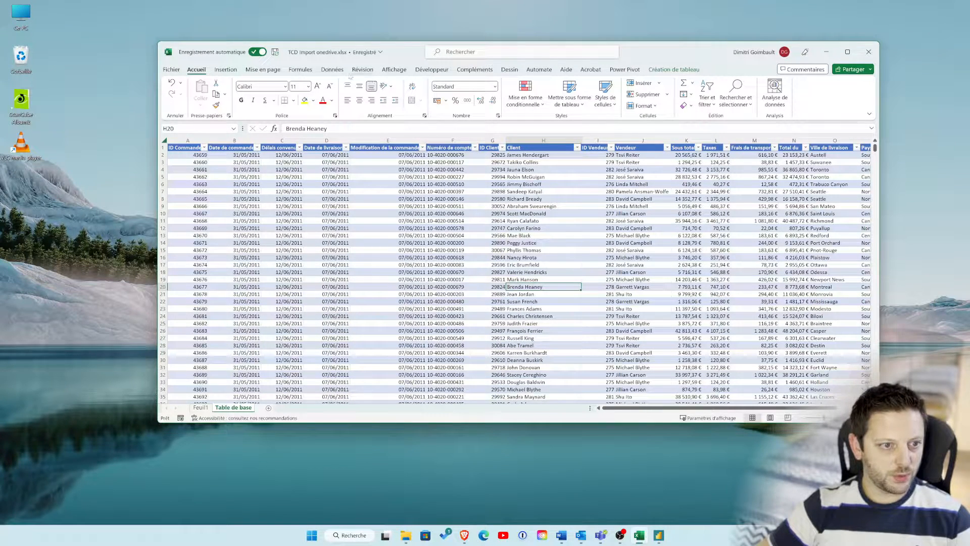
Browse Excel's Données > Obtenir des données source submenus, then bring Power BI back in front
click(332, 70)
click(186, 99)
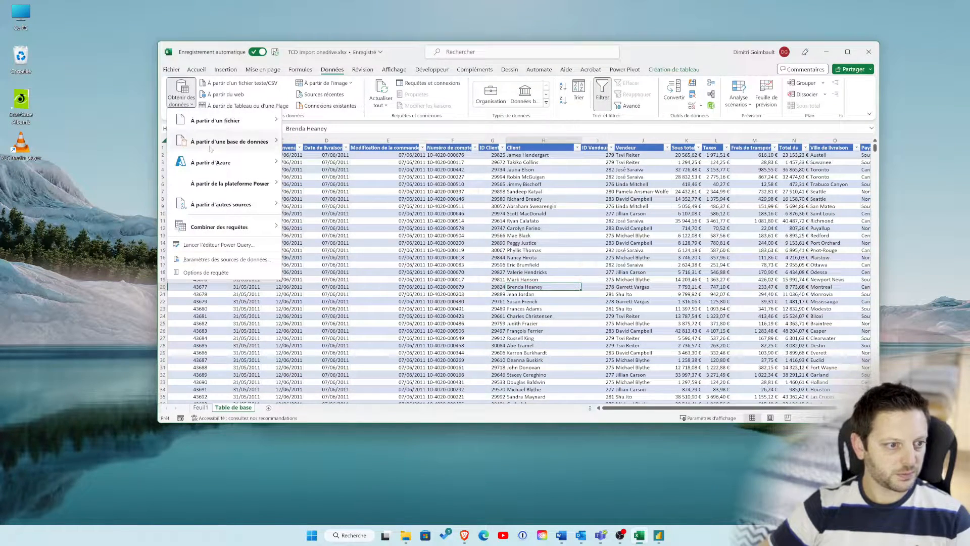
mouse_move(228, 204)
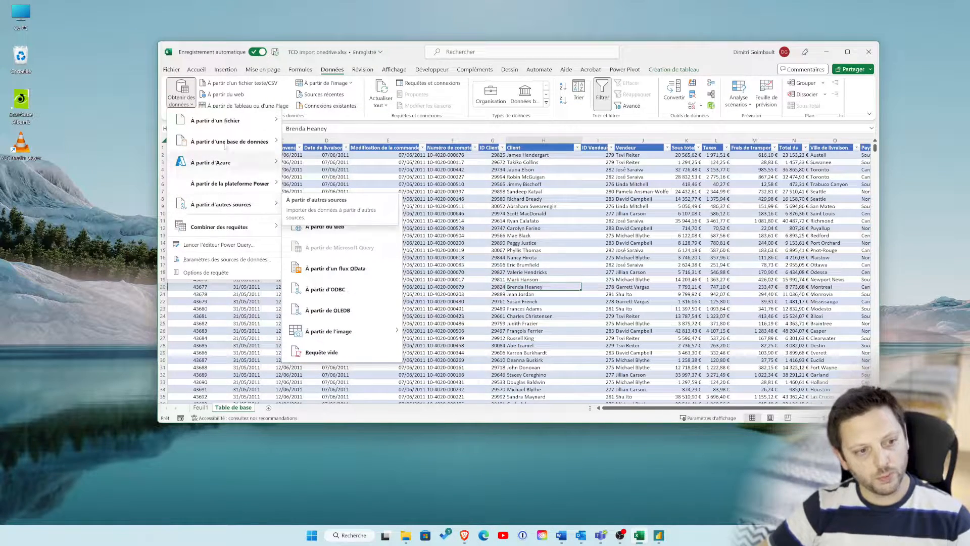
mouse_move(226, 123)
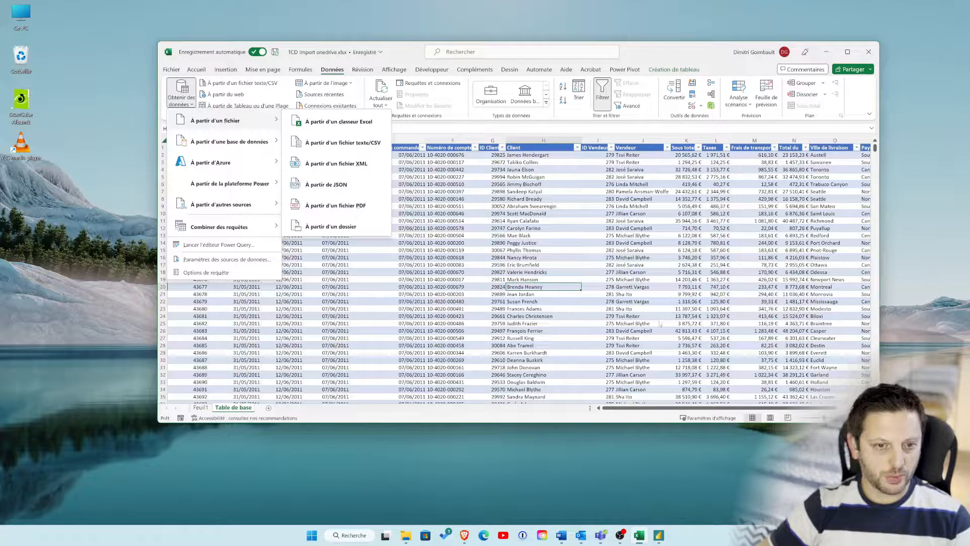
click(668, 54)
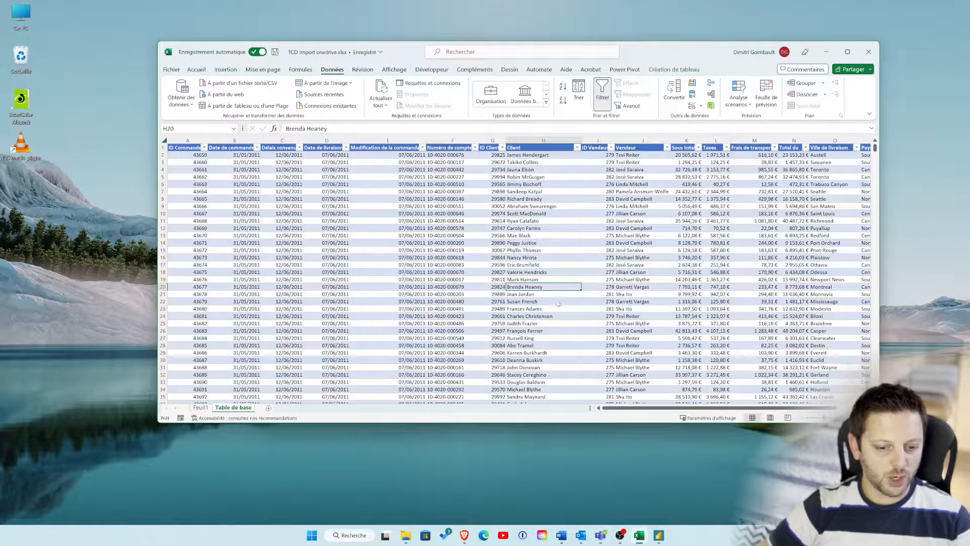
click(182, 100)
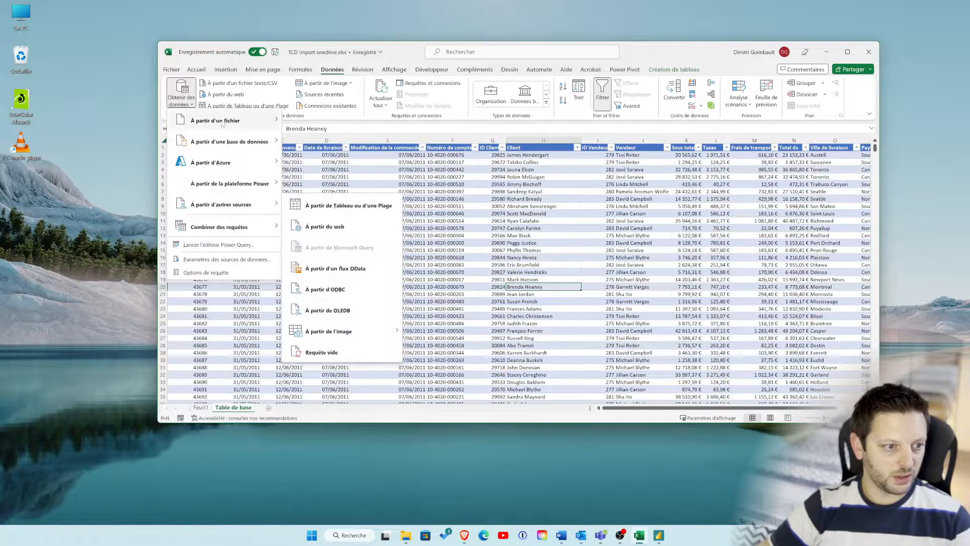
mouse_move(227, 183)
click(658, 535)
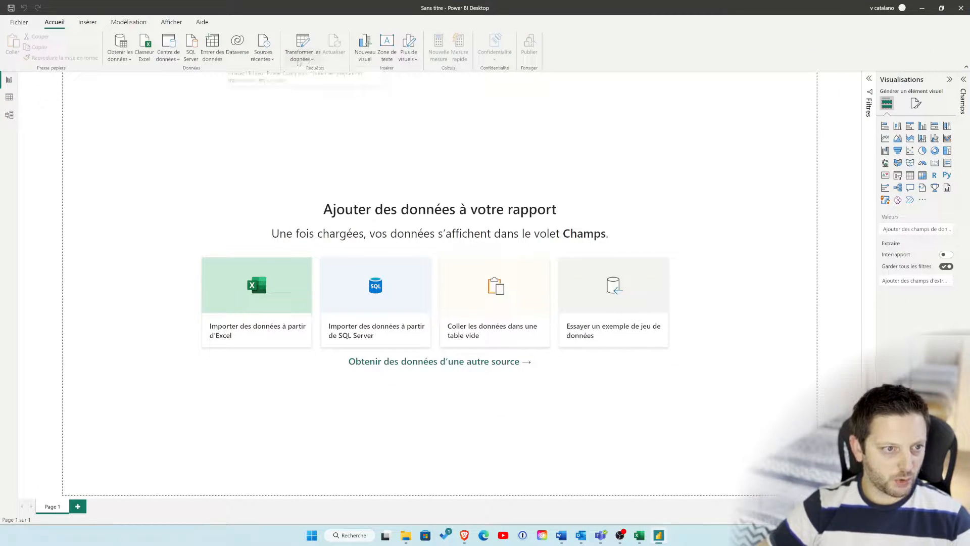
Reach the Web connector's URL prompt via Plus... search 'w', then move Excel's window back over the report
click(119, 57)
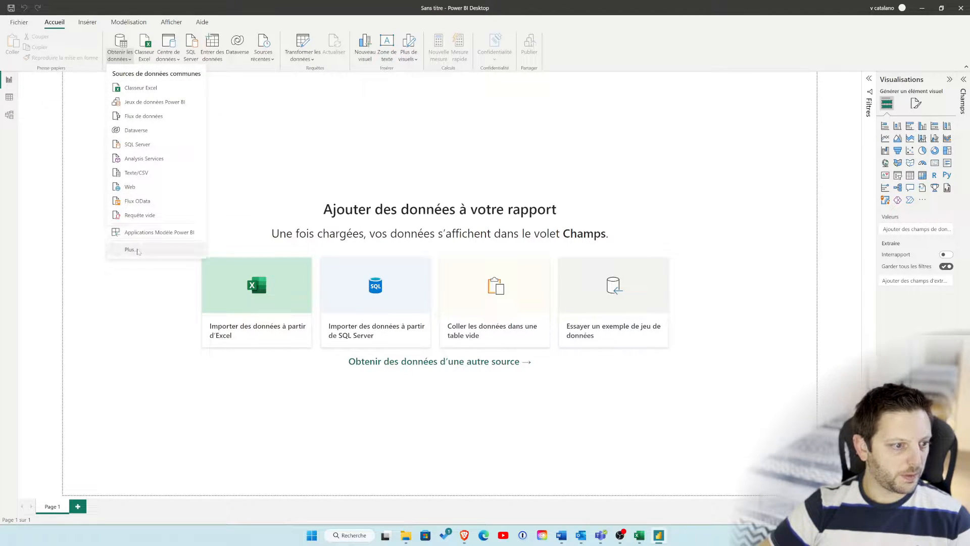
click(202, 246)
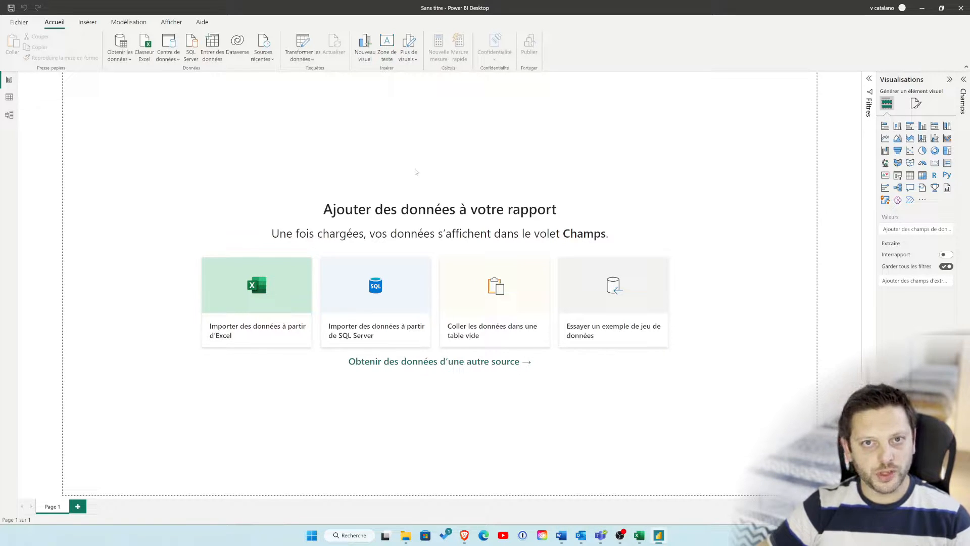
text(web)
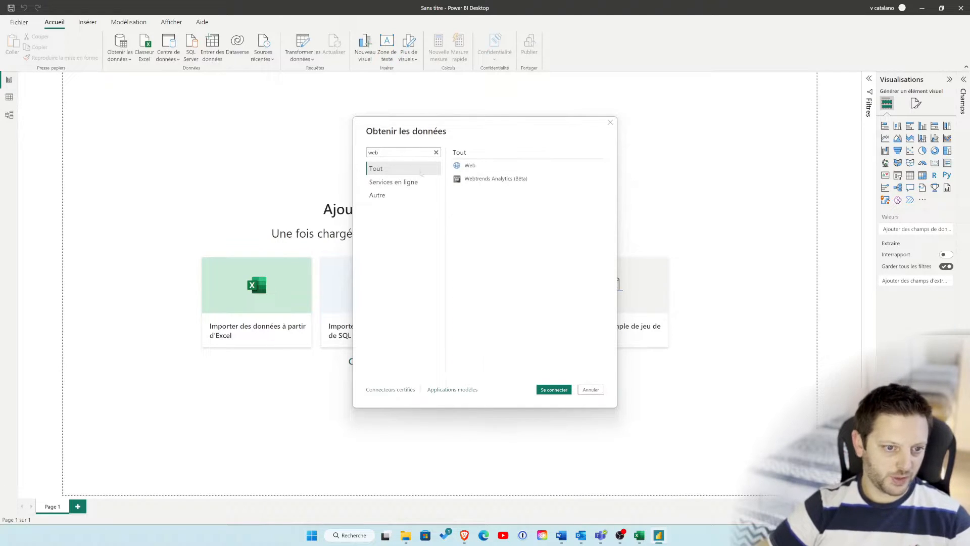
click(553, 390)
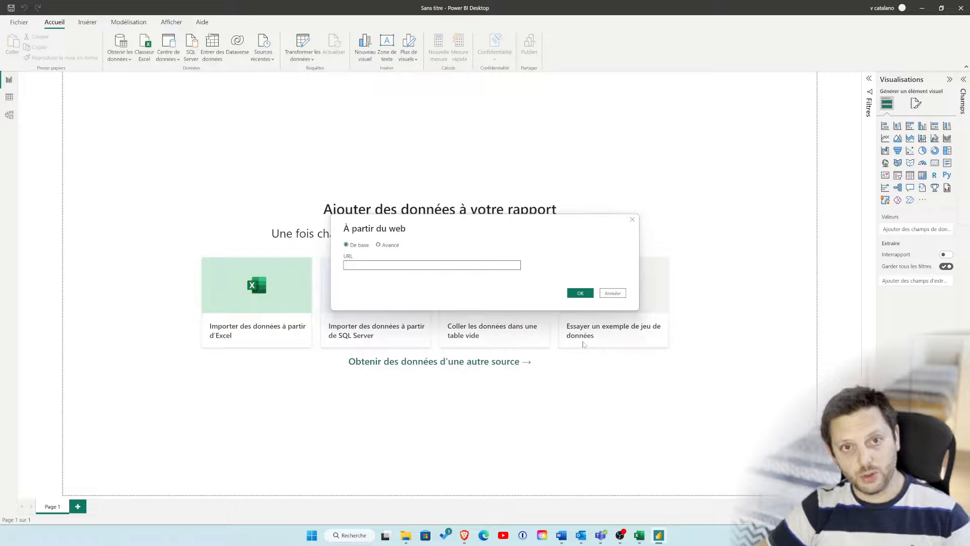
click(638, 536)
drag(672, 56, 655, 106)
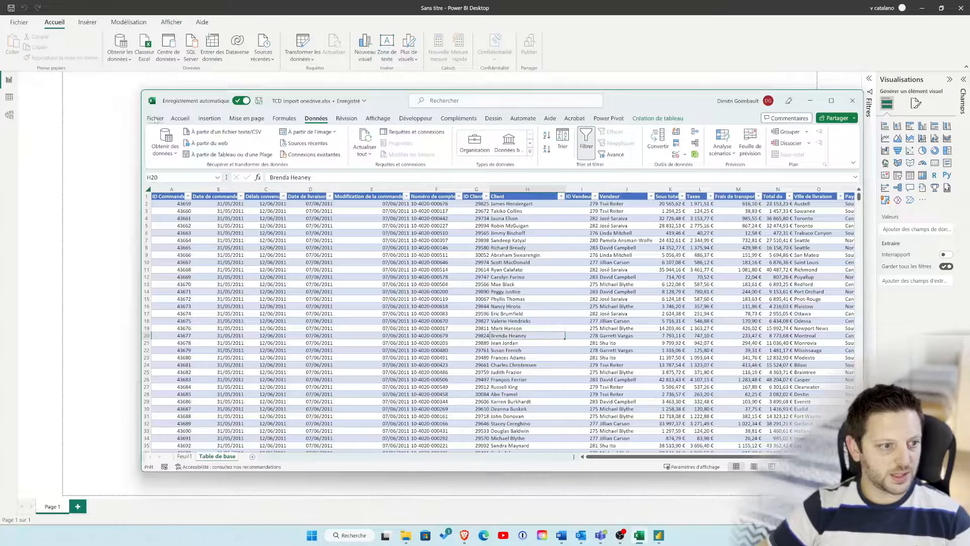
Maximize Excel and copy the workbook's online path from Fichier > Informations
click(831, 101)
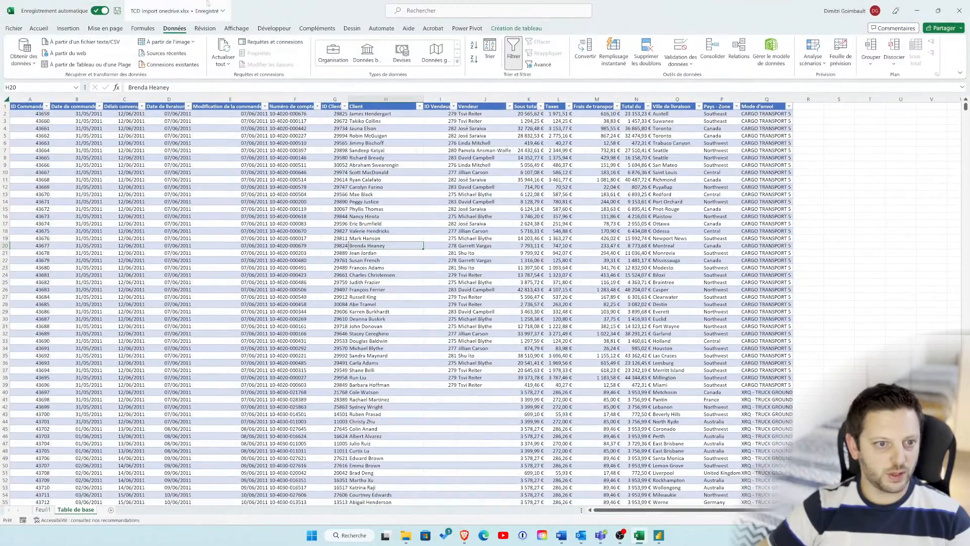
click(13, 28)
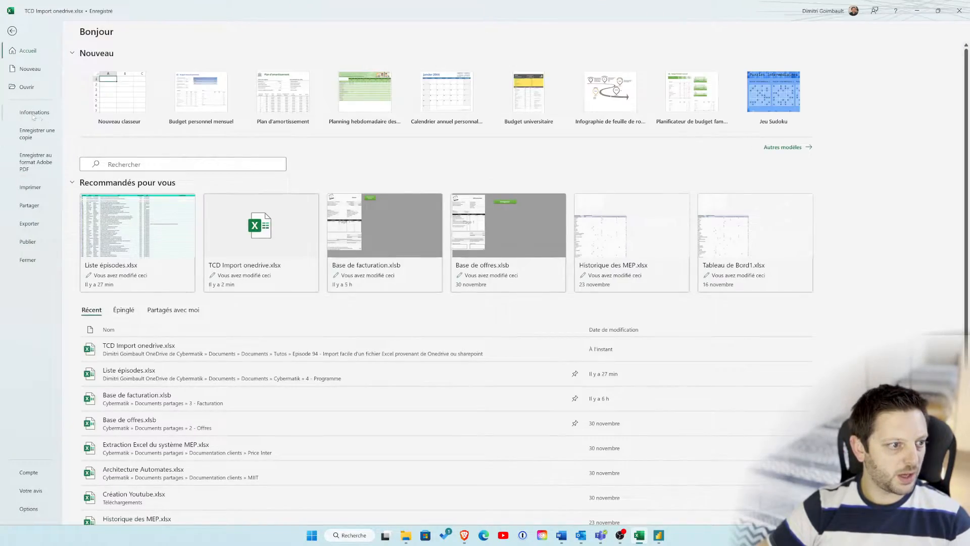
click(33, 112)
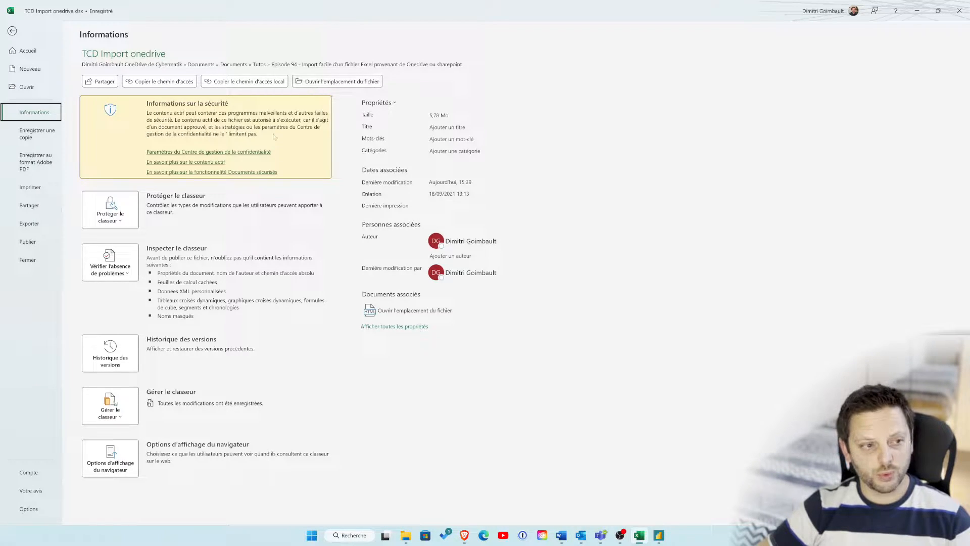
click(170, 85)
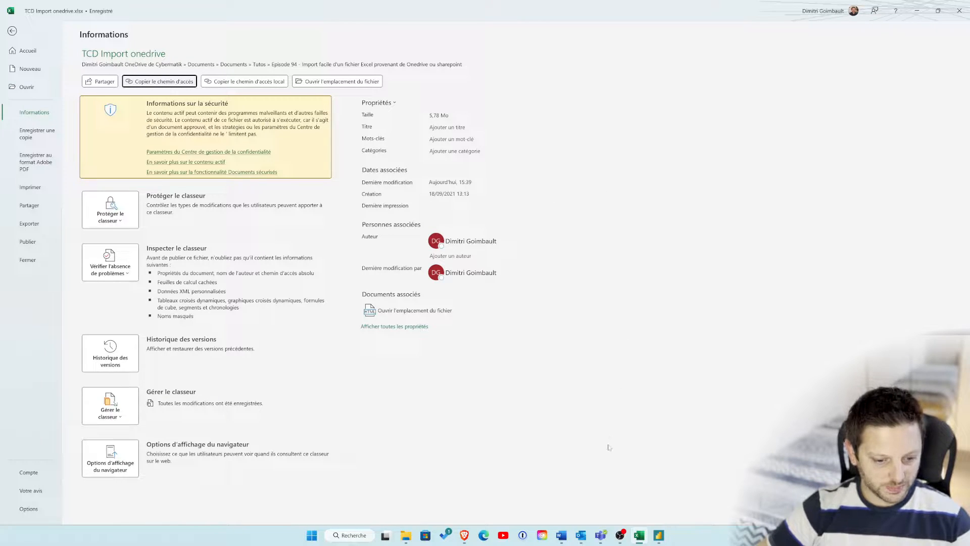
click(466, 539)
Paste the copied path into a new browser tab and allow the workbook's queries to run
click(221, 7)
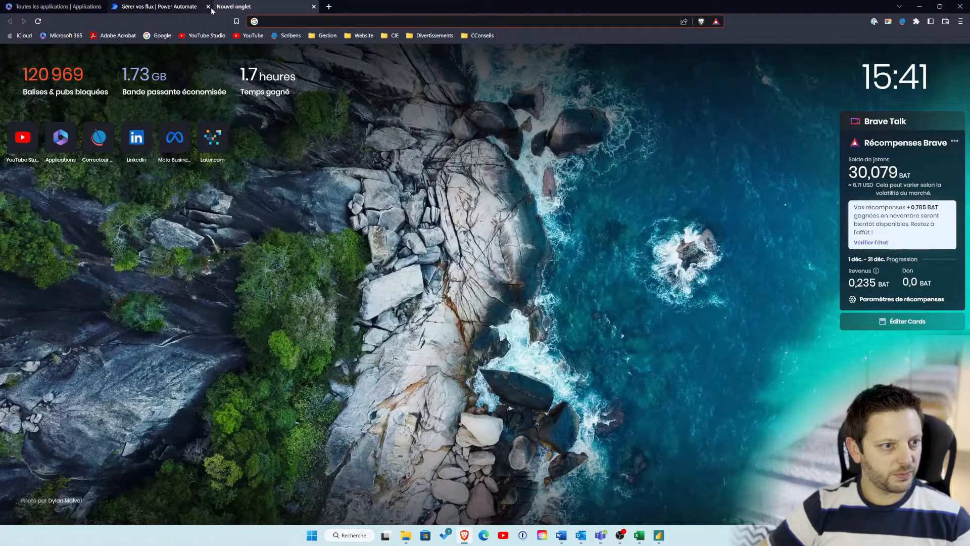
click(207, 6)
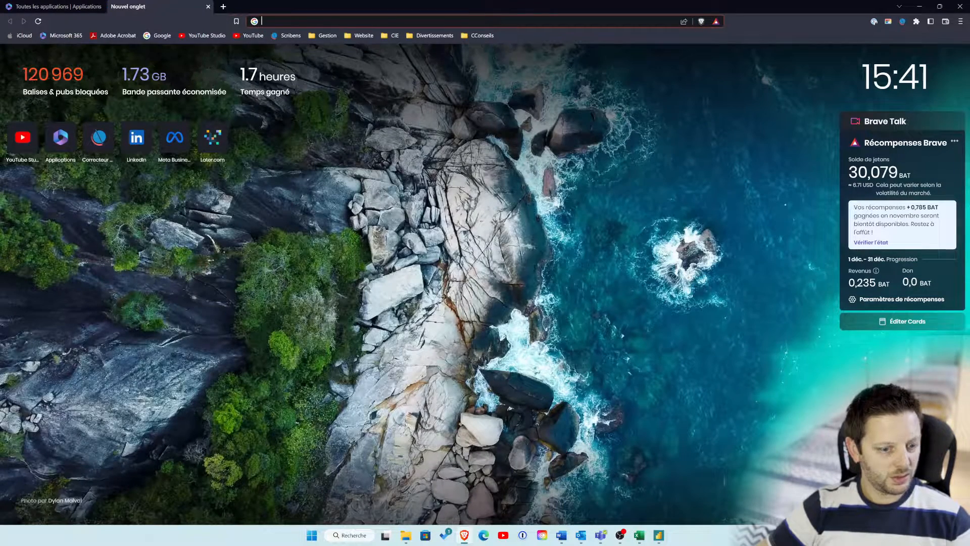
text(https://cybermatik-my.sharepoint.com/personal/dimitri_goimbault_cybermatik_fr/Documents/Documents/Tutos/Episode%2094%20-%20Import%20facile%20d'un%20fichier%20Excel%20provenant%20de%20Onedrive%20ou%20sharepoint/TCD%20Import%20onedrive.xlsx?web=1)
key(Return)
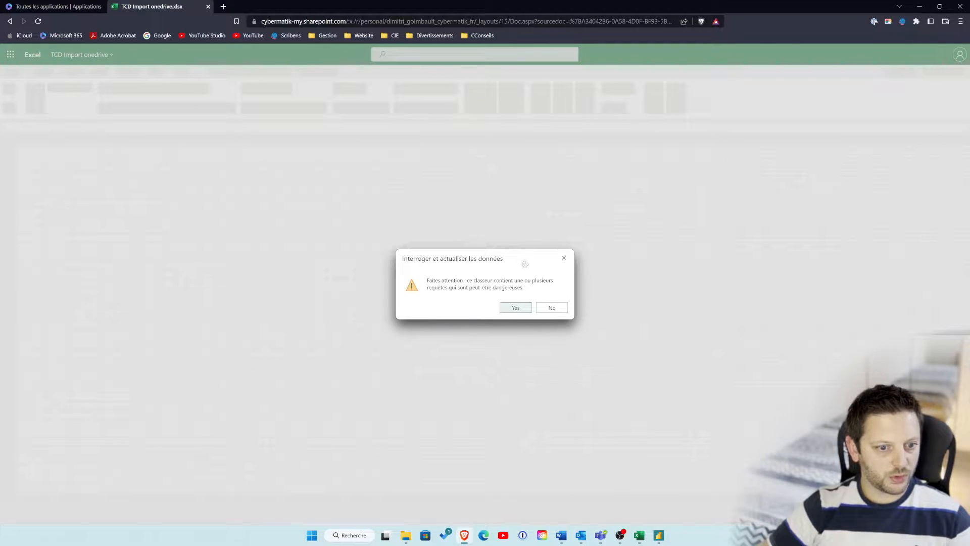
click(516, 308)
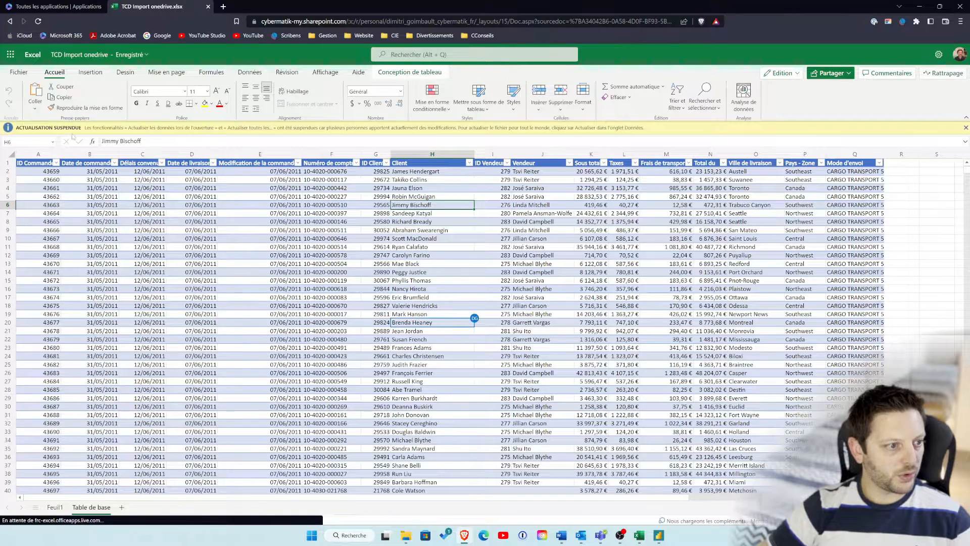
Select the workbook's full SharePoint web address in the browser's address bar
click(560, 21)
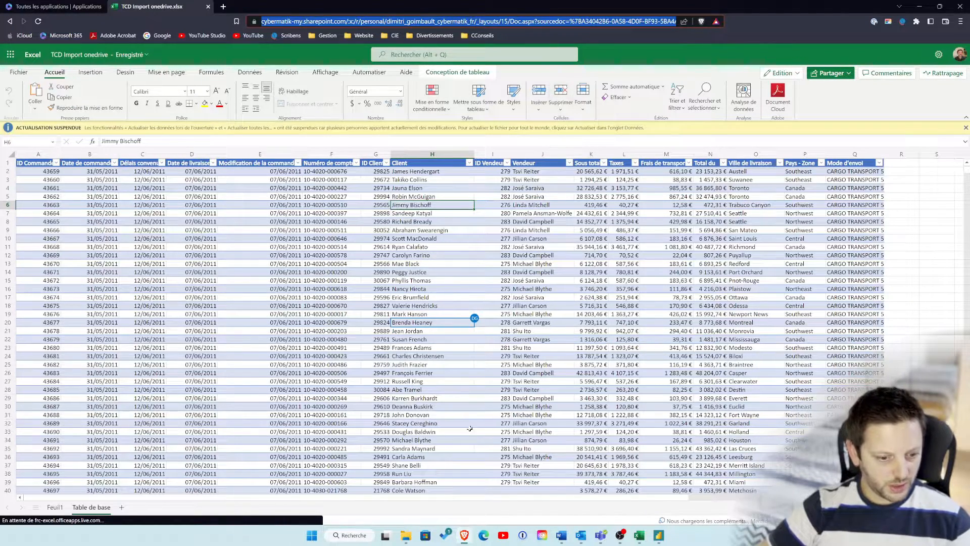
click(435, 249)
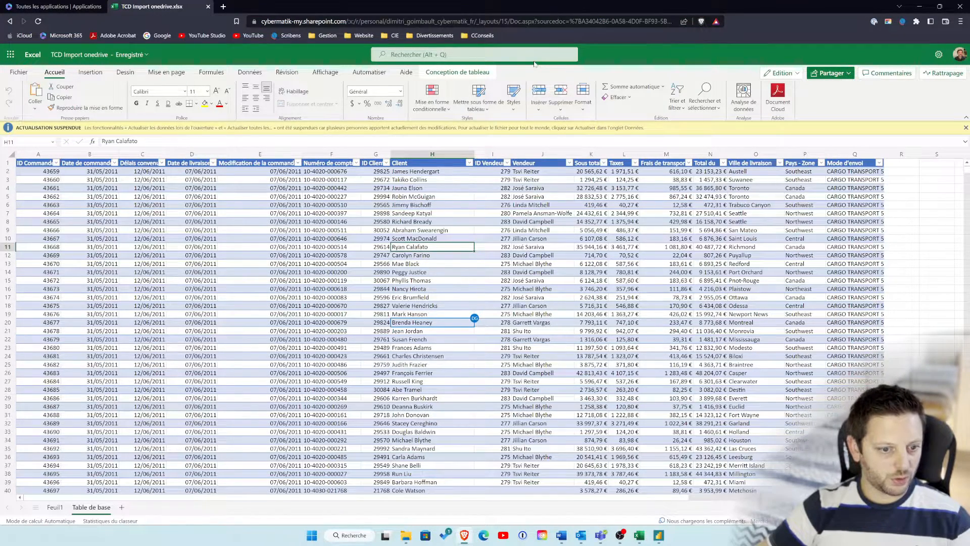
click(508, 22)
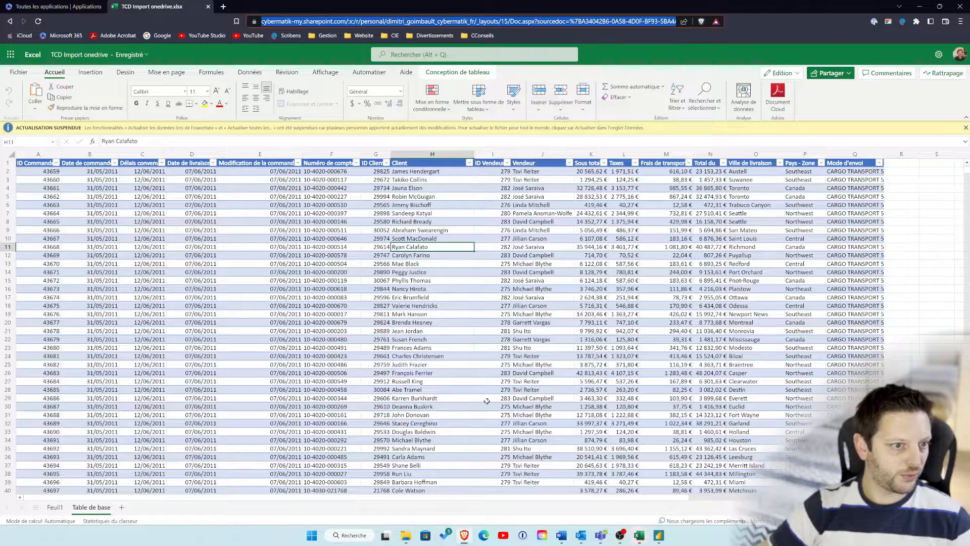
click(312, 535)
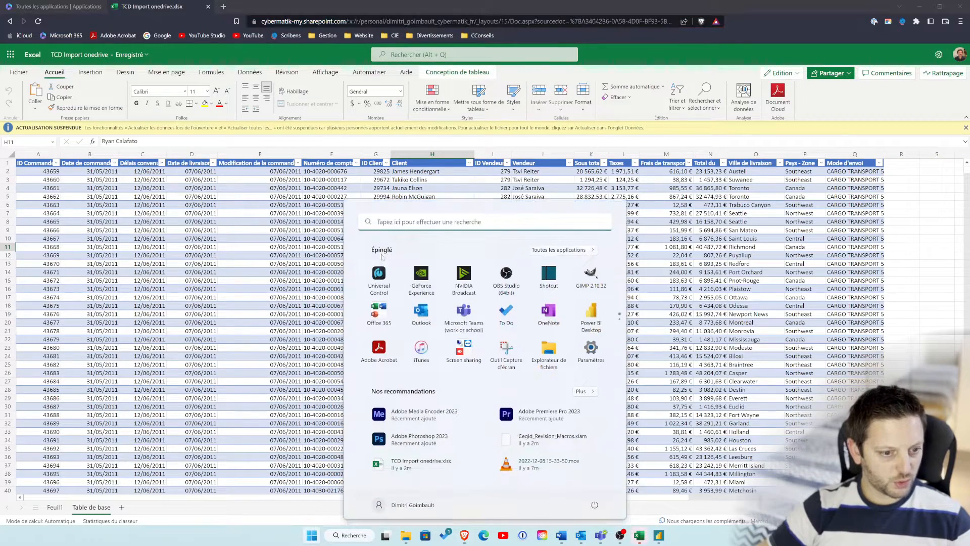
Paste the workbook's browser address into a new blank Word document
click(463, 336)
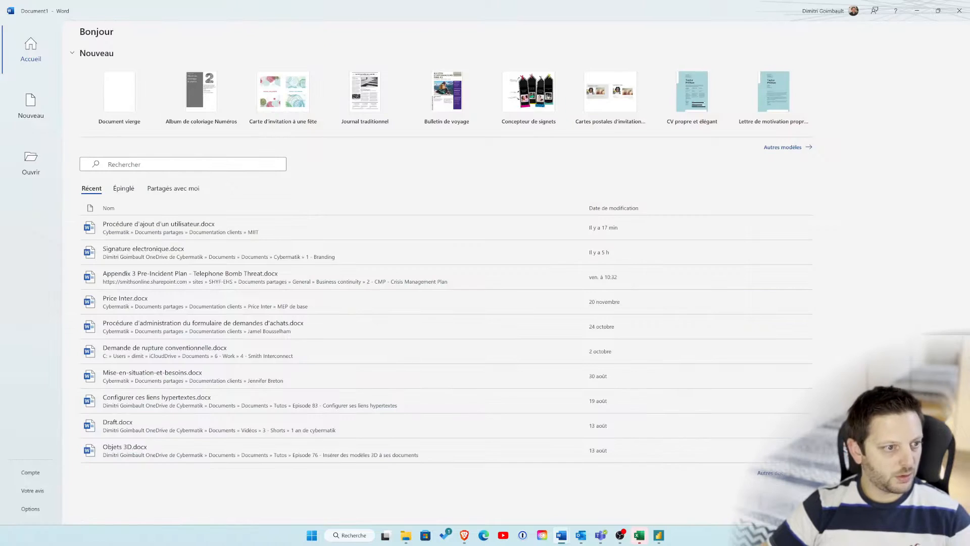
click(119, 92)
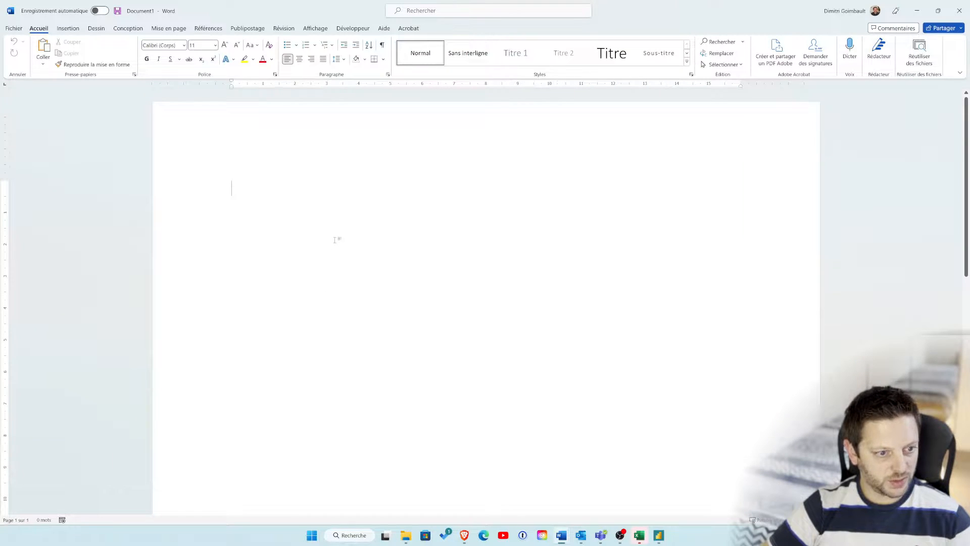
text(https://cybermatik-my.sharepoint.com/:x:/r/personal/dimitri_goimbault_cybermatik_fr/_layouts/15/Doc.aspx?sourcedoc=%7BA34042B6-0A58-4D0F-BF93-5BA4A282623C%7D&file=TCD%20Import%20onedrive.xlsx&action=default&mobileredirect=true)
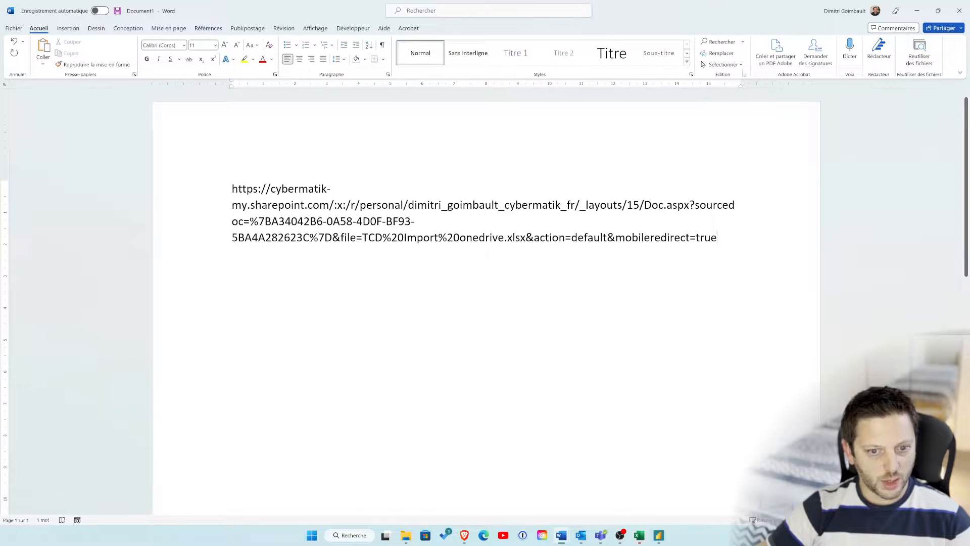
Return to desktop Excel, dismiss the save error and copy the workbook's file path
click(917, 10)
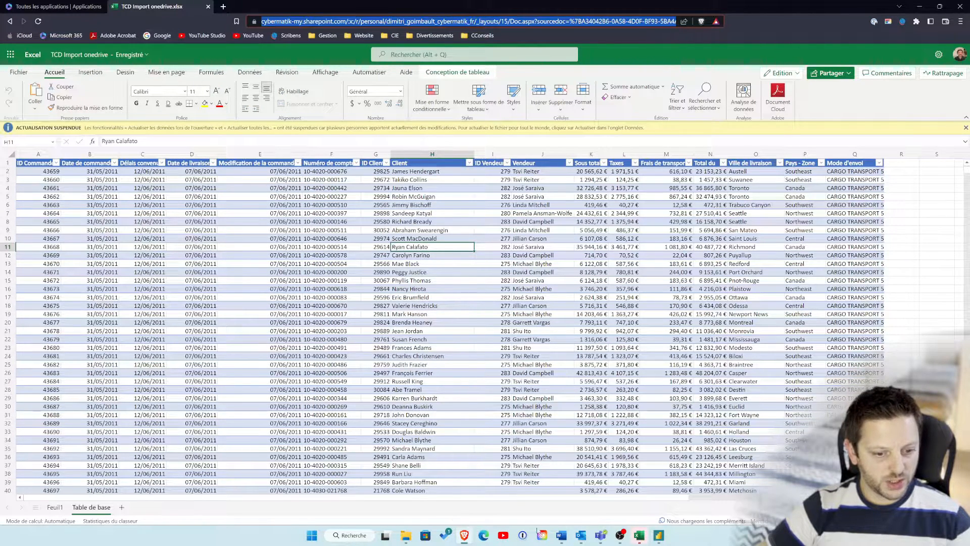
click(638, 535)
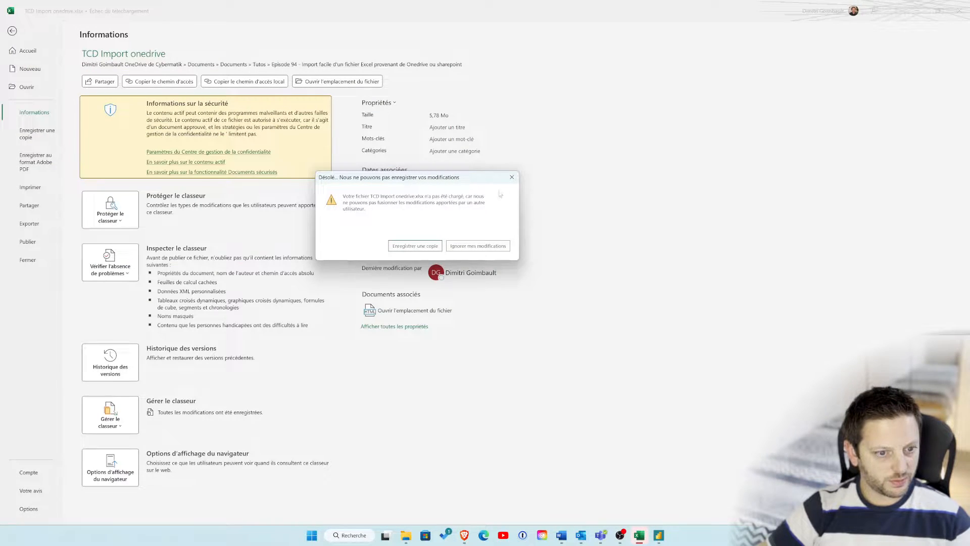
click(512, 178)
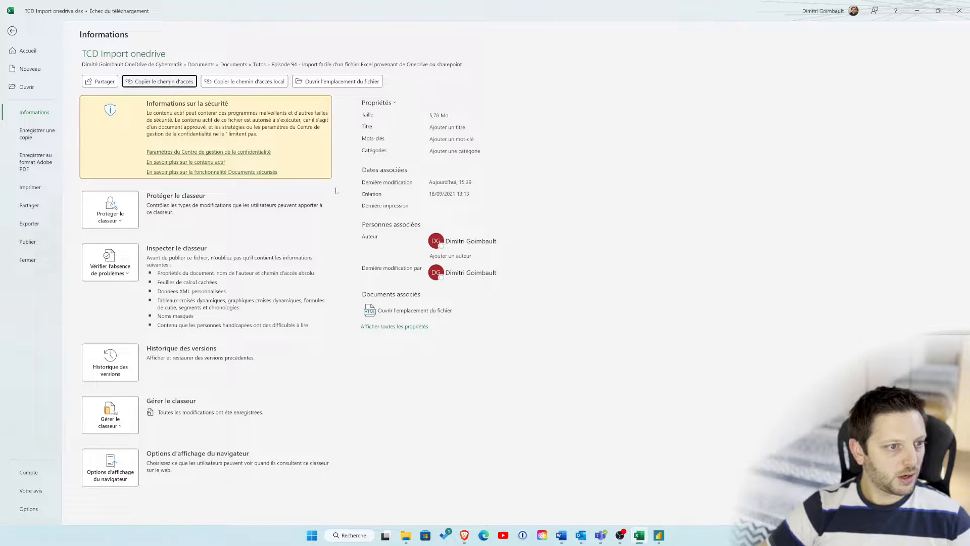
click(562, 535)
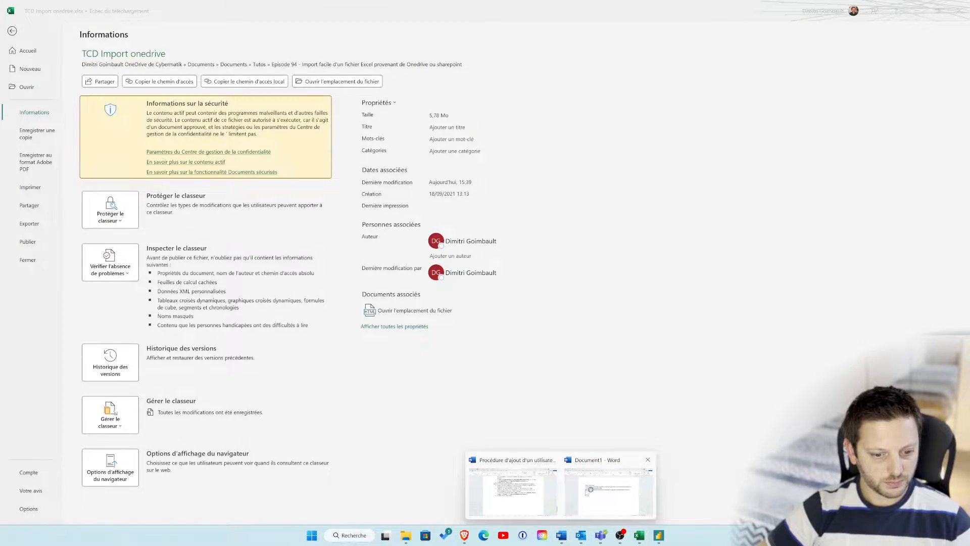
Paste the OneDrive path ending in ?web=1 below the link, then close Word with Ne pas enregistrer
click(586, 492)
key(Return)
key(Return)
text(https://cybermatik-my.sharepoint.com/personal/dimitri_goimbault_cybermatik_fr/Documents/Documents/Tutos/Episode%2094%20-%20Import%20facile%20d'un%20fichier%20Excel%20provenant%20de%20Onedrive%20ou%20sharepoint/TCD%20Import%20onedrive.xlsx?web=1)
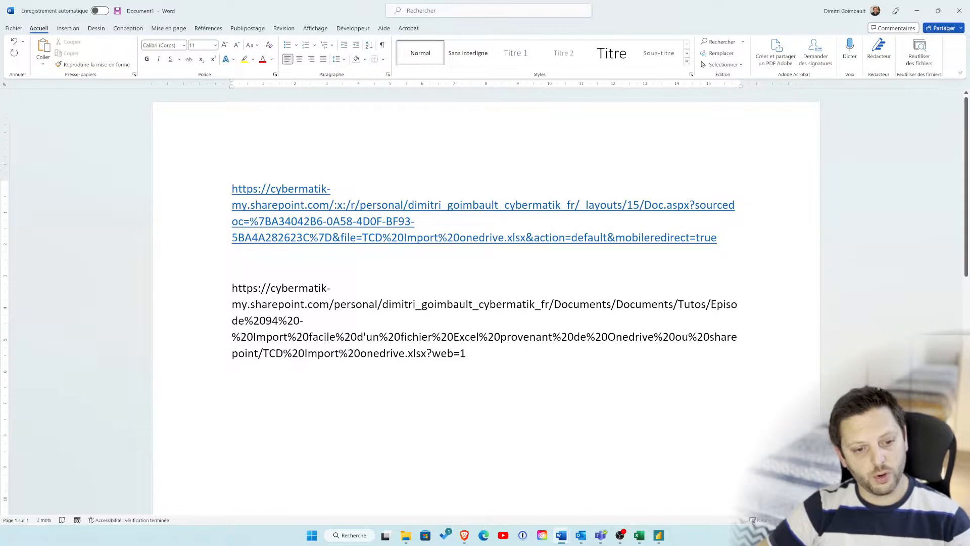
key(shift+Up)
key(shift+Up)
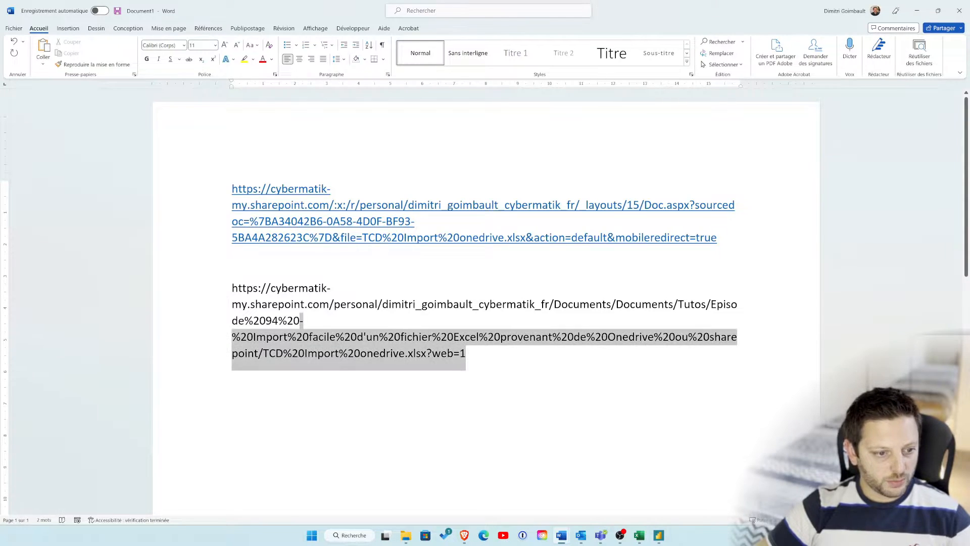
click(959, 10)
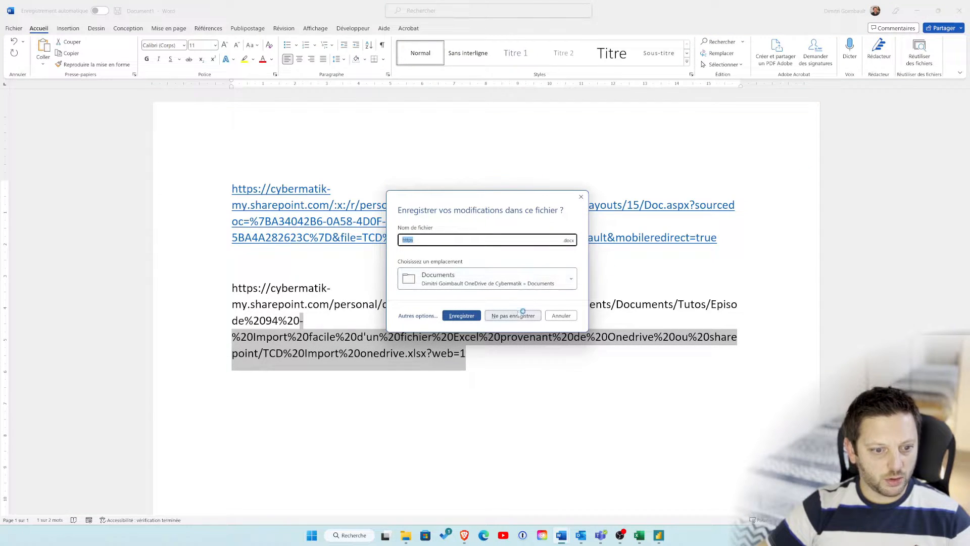
click(523, 314)
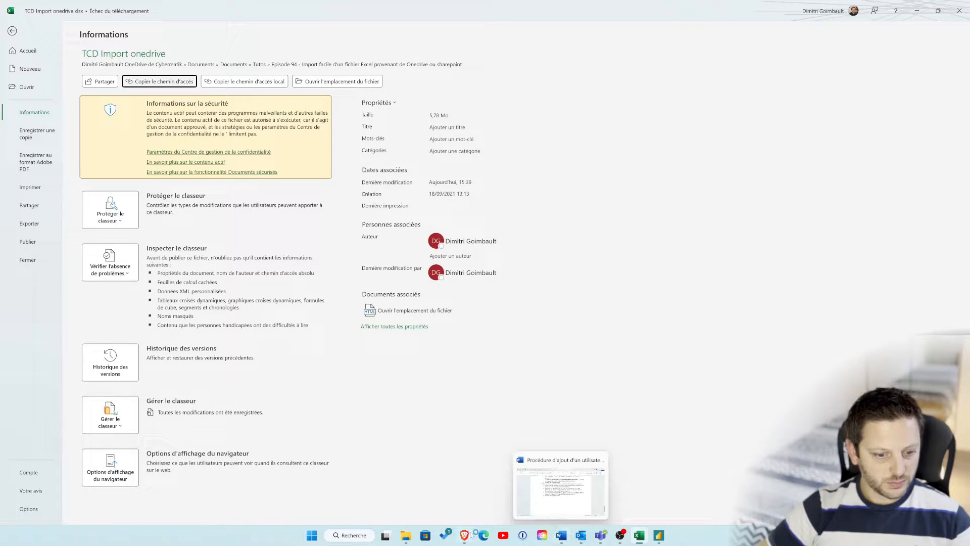
Paste the workbook address into the Web URL field, delete the trailing ?web=1 and confirm with OK
click(658, 535)
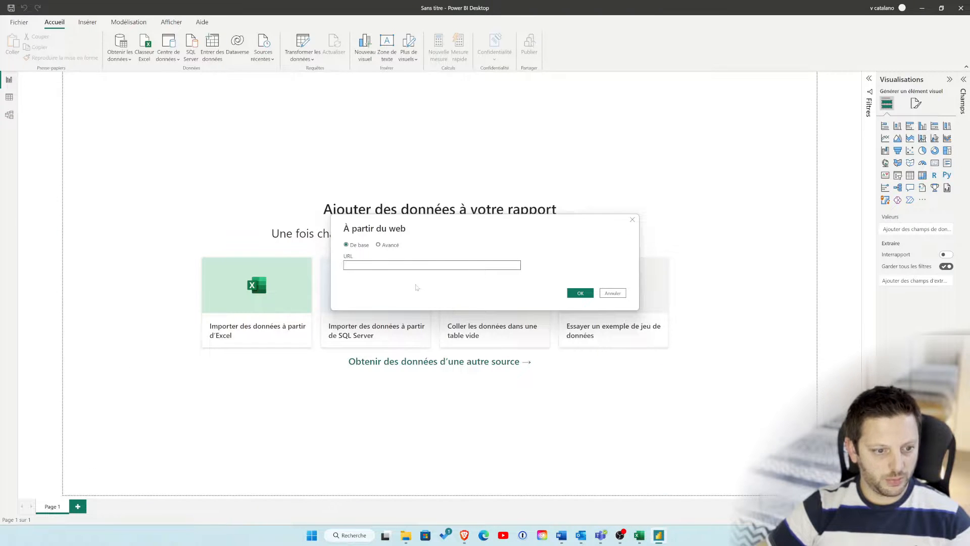
key(ctrl+v)
click(588, 295)
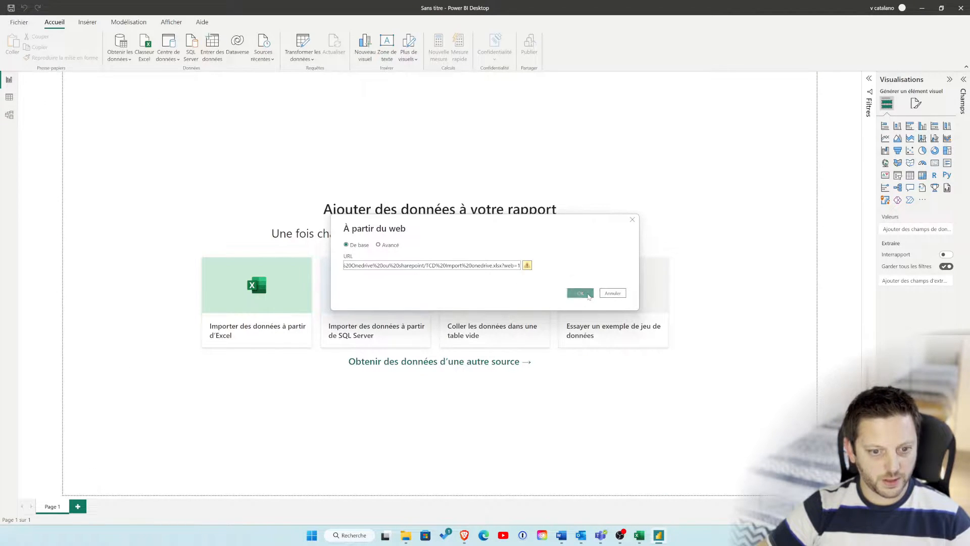
mouse_move(528, 268)
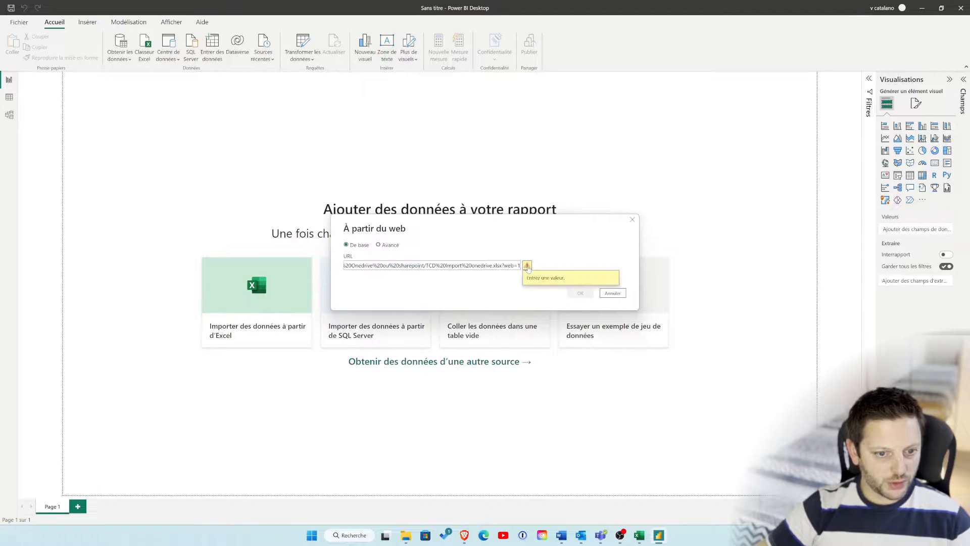
triple_click(407, 269)
click(400, 267)
drag(399, 267, 589, 273)
click(504, 267)
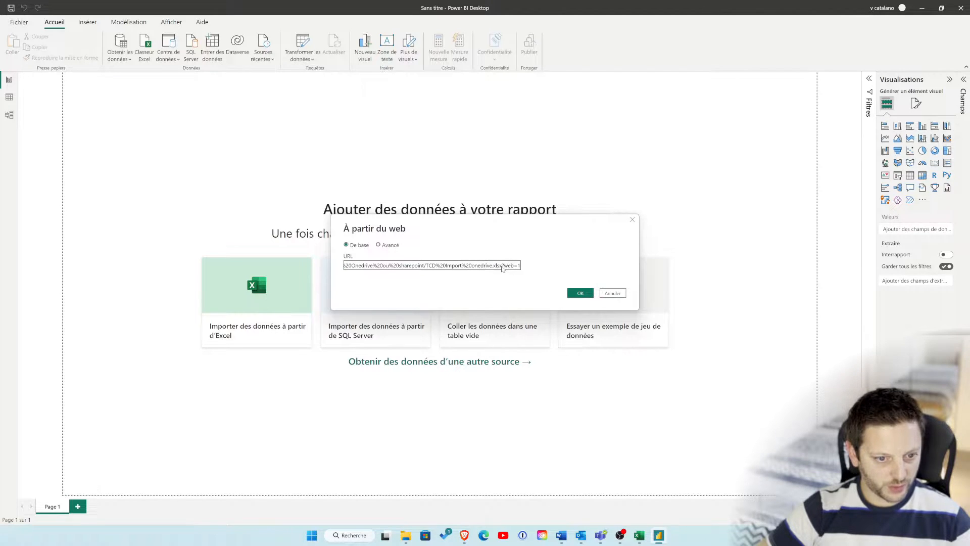
click(502, 267)
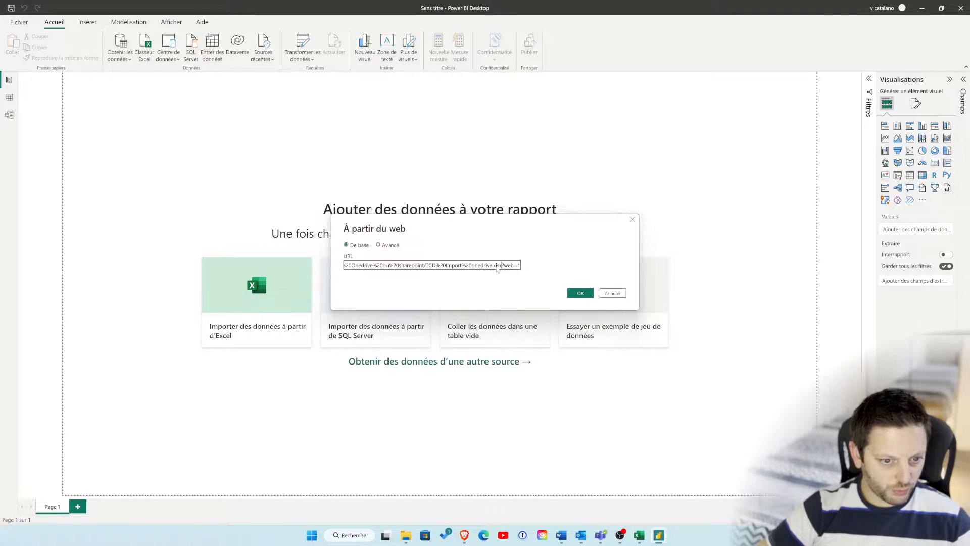
drag(502, 267, 540, 268)
key(BackSpace)
click(580, 293)
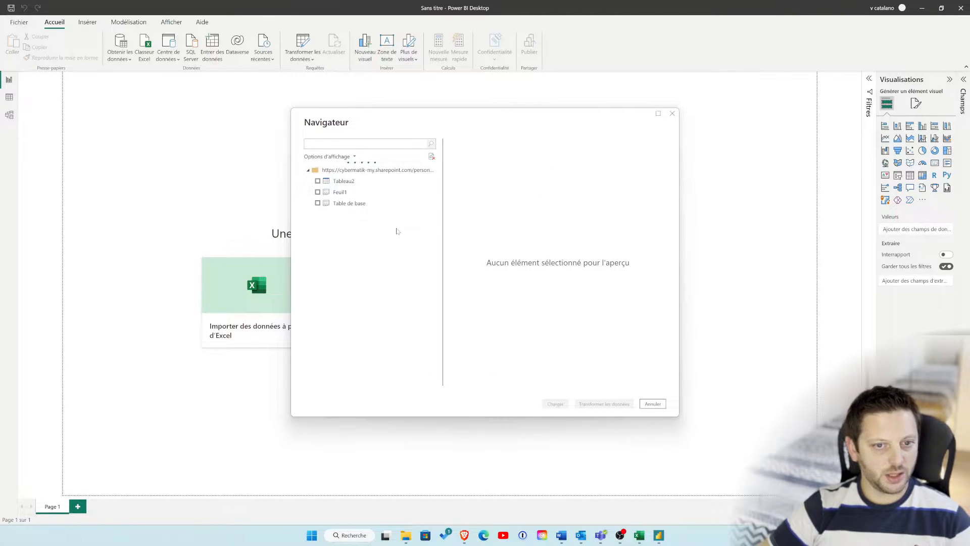
Preview and tick Tableau2 in the Navigateur, then open it with Transformer les données
click(339, 182)
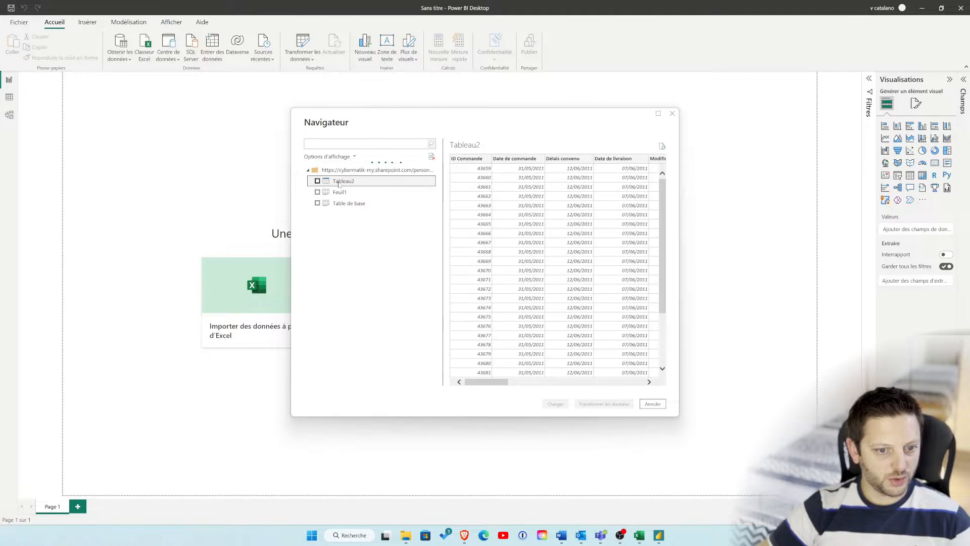
drag(501, 380, 443, 389)
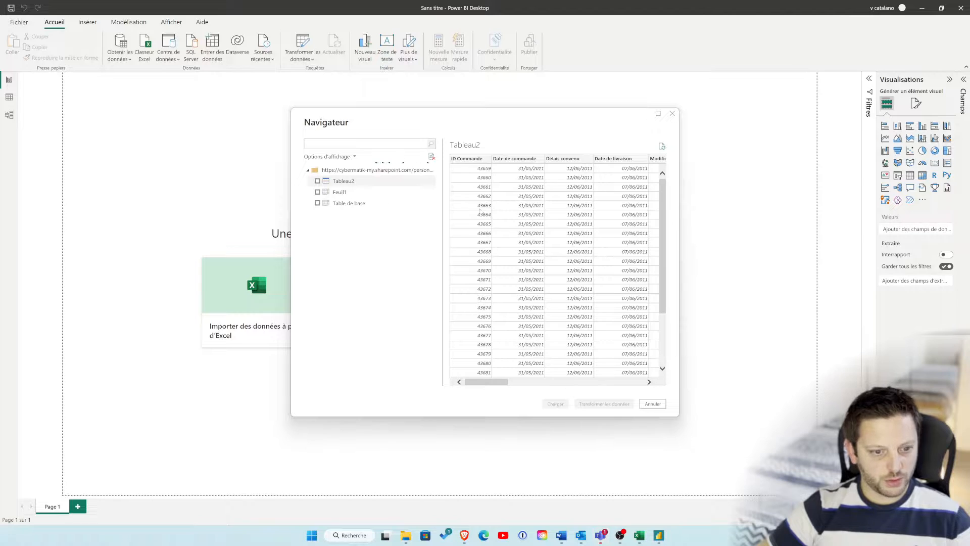
click(318, 182)
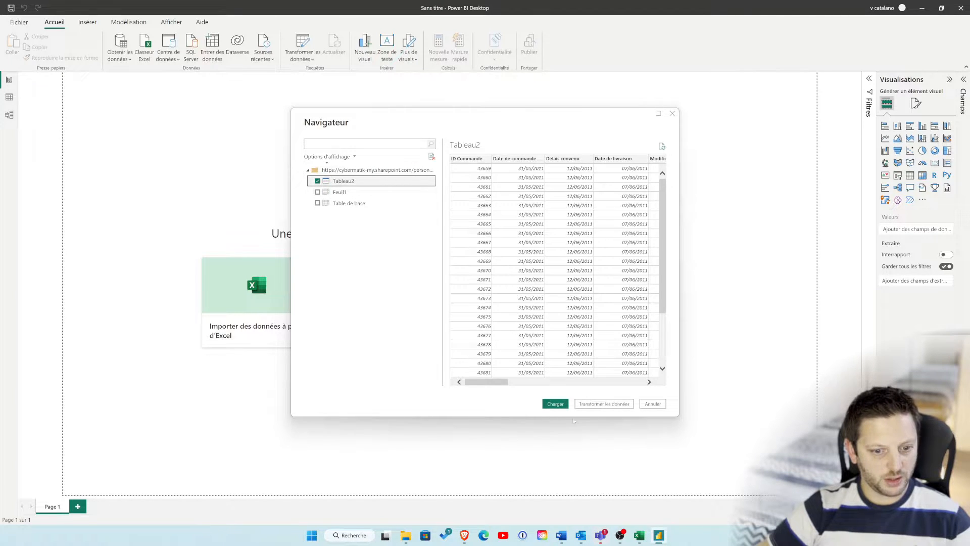
click(587, 404)
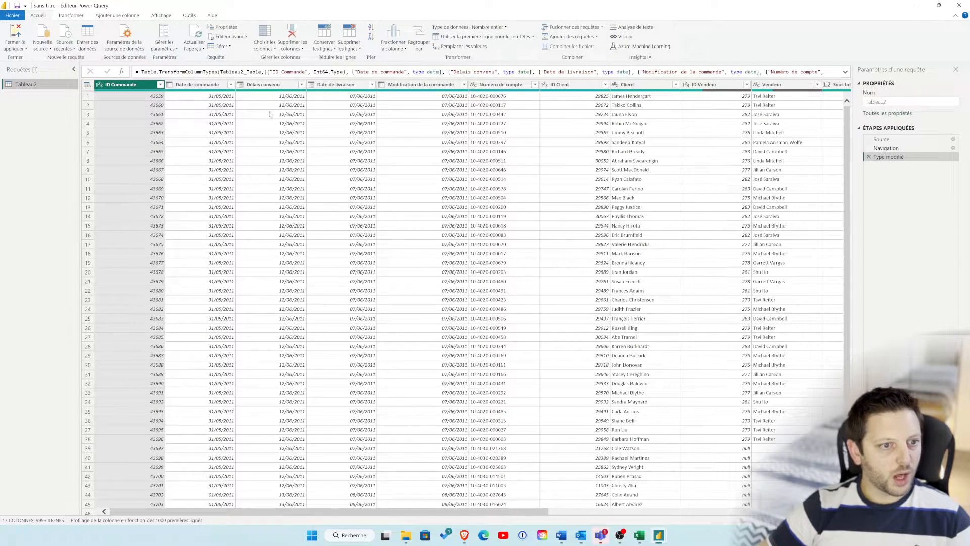
Apply Tableau2 with Fermer & appliquer, expand its fields in Champs, then return to desktop Excel
scroll(619, 216, right, 5)
scroll(621, 214, left, 5)
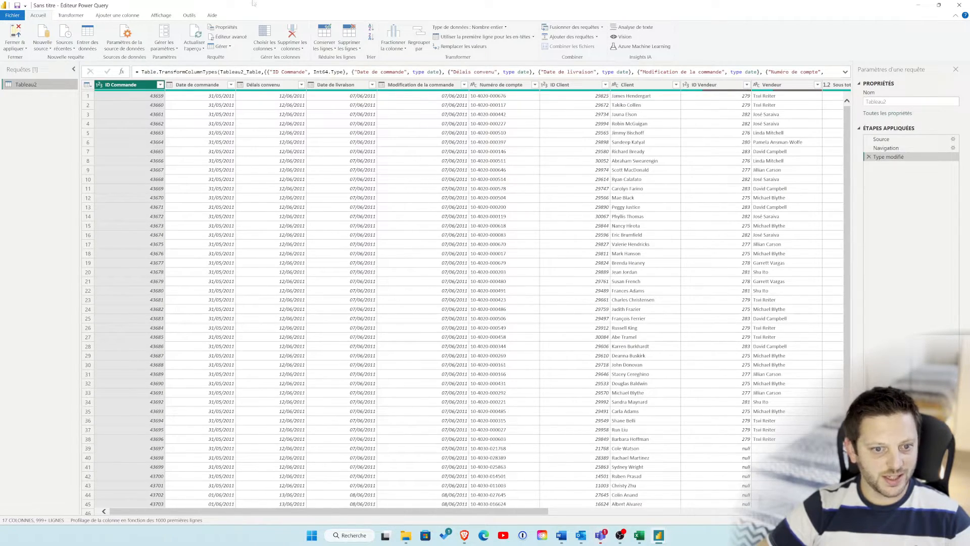
click(15, 33)
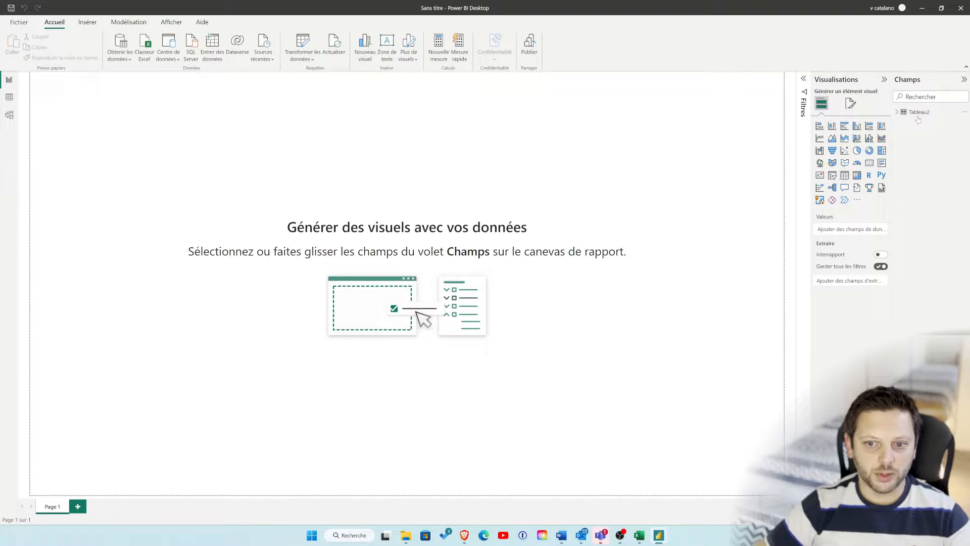
click(897, 112)
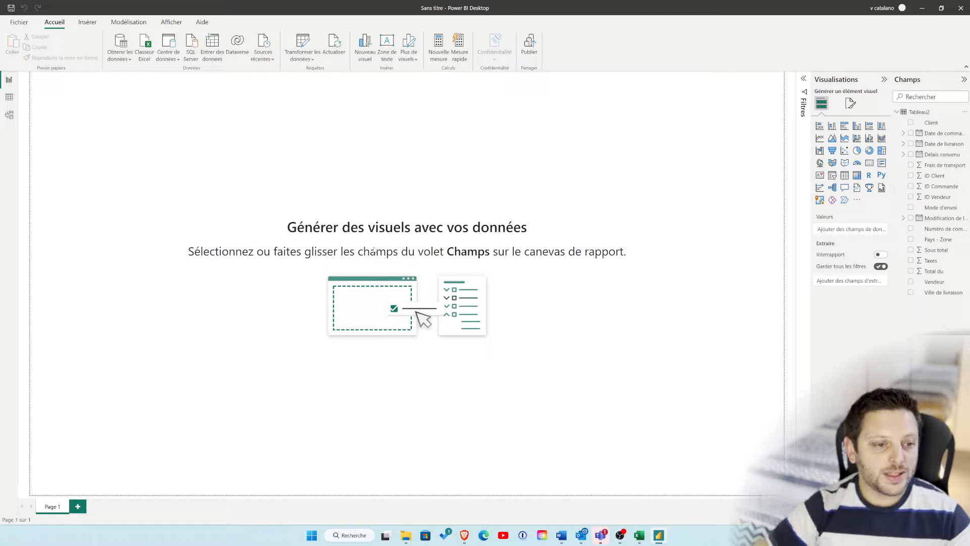
click(639, 535)
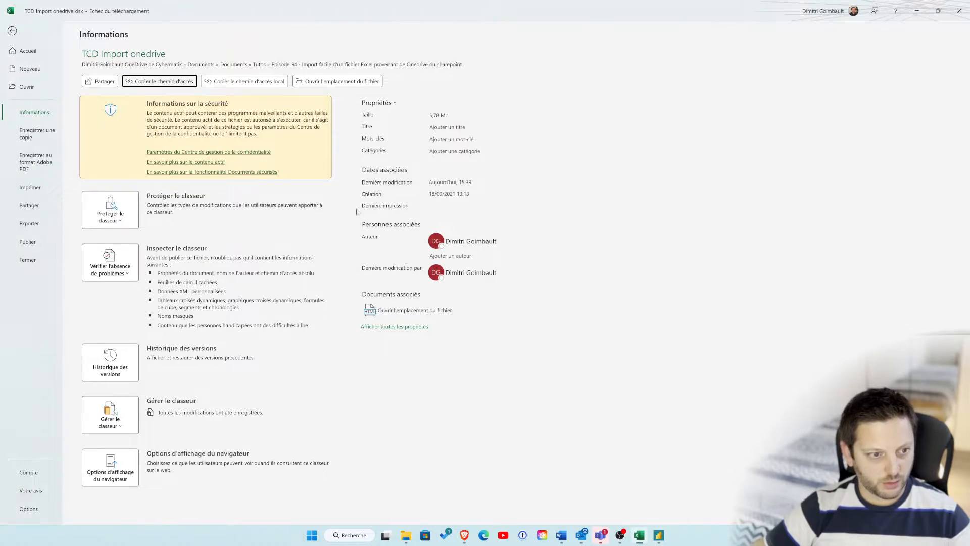
Review the Office account page in Excel's File backstage, then return to Power BI Desktop's report
click(13, 30)
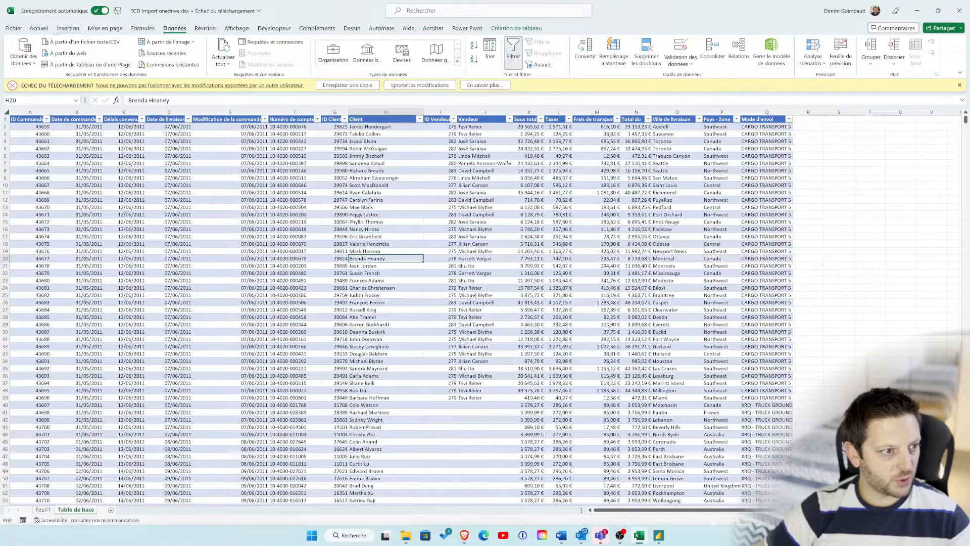
click(13, 27)
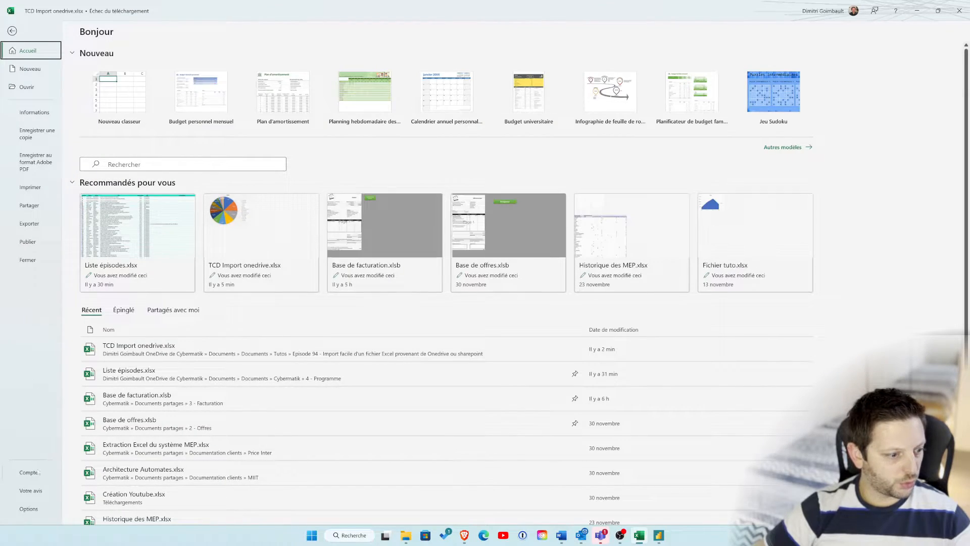
click(29, 472)
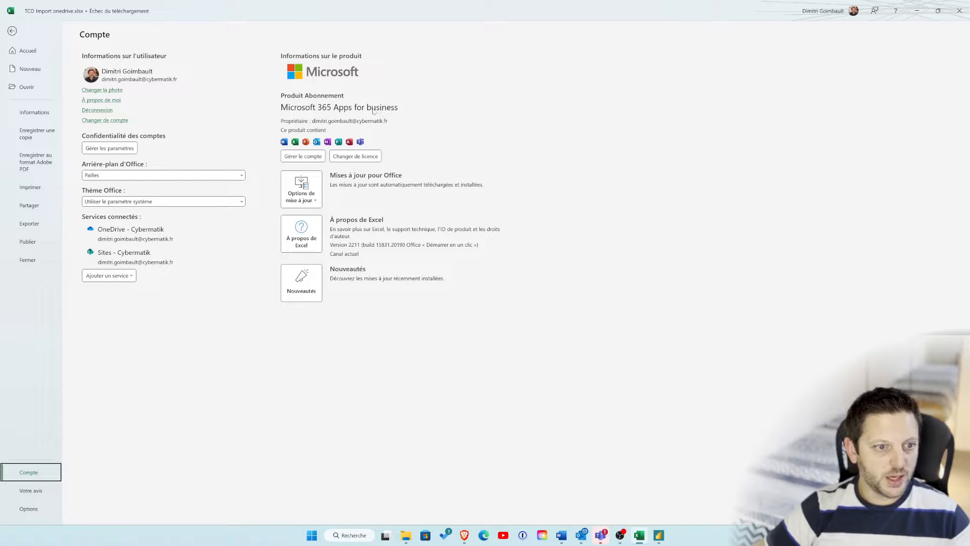
key(Escape)
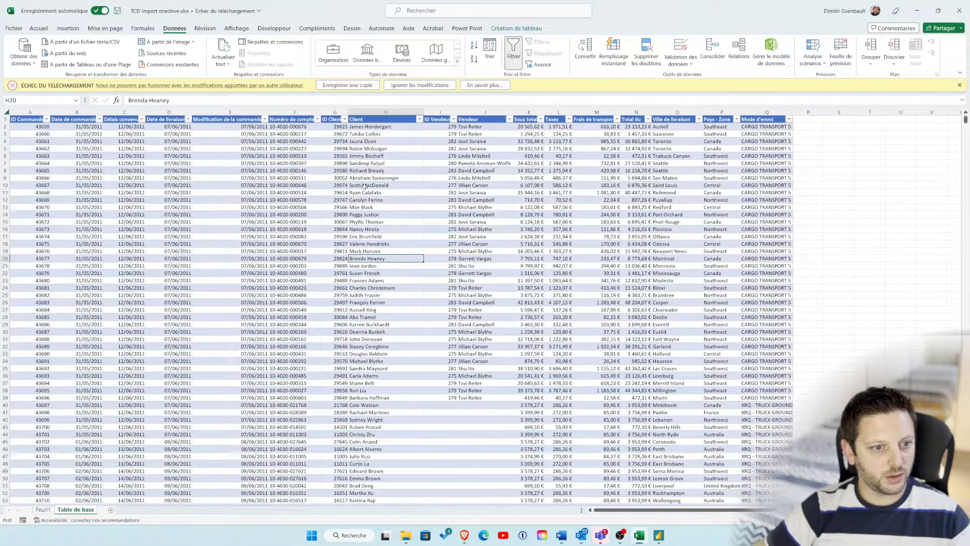
click(658, 535)
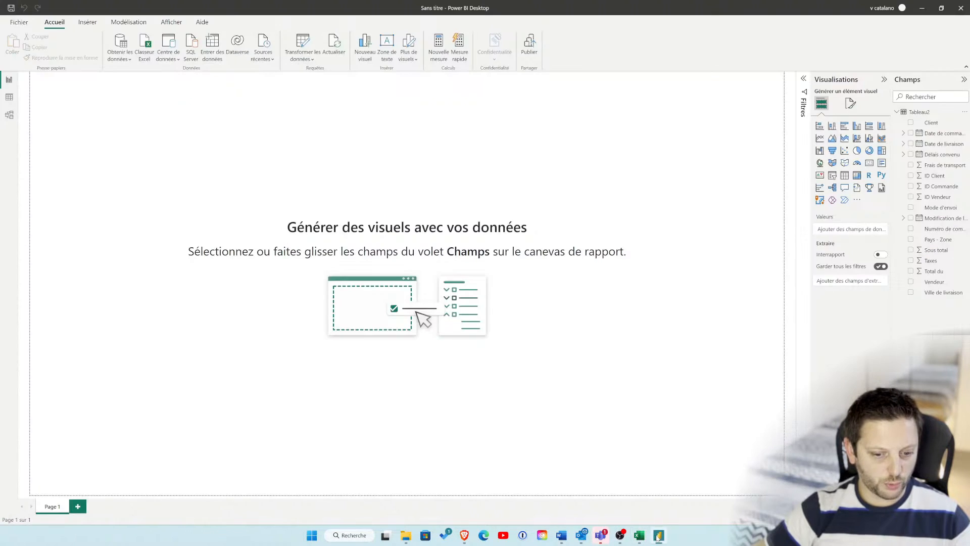
Open the Tableau2 query's M code in the Advanced Editor and copy all of it
click(305, 41)
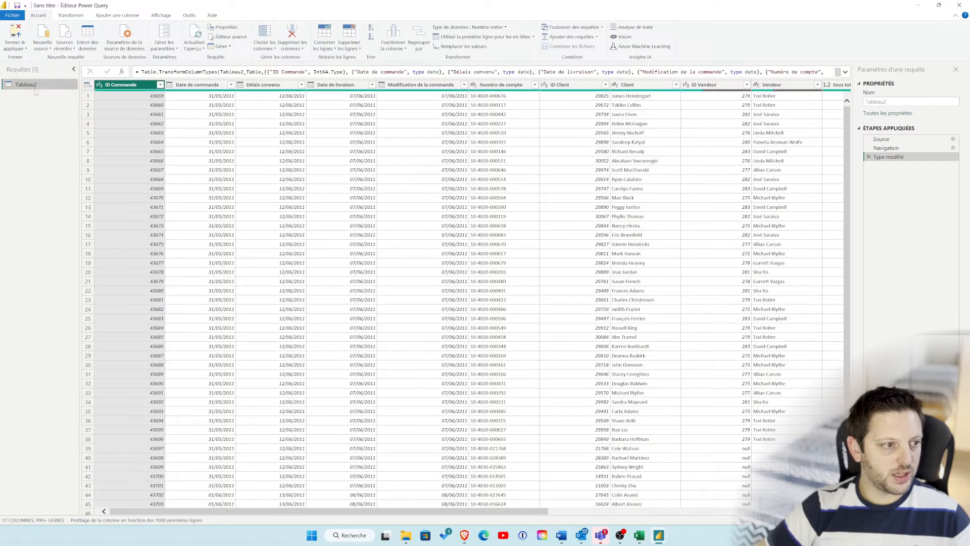
click(191, 19)
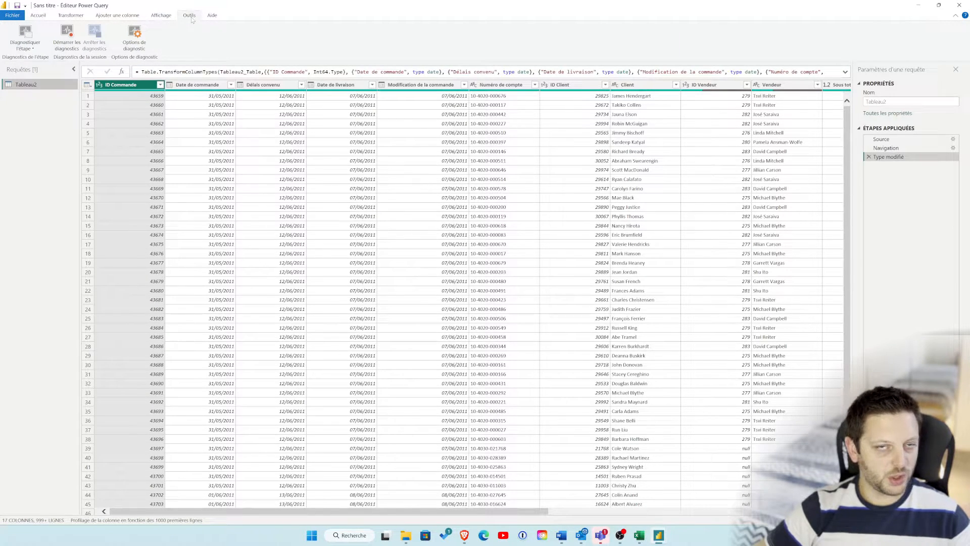
click(161, 16)
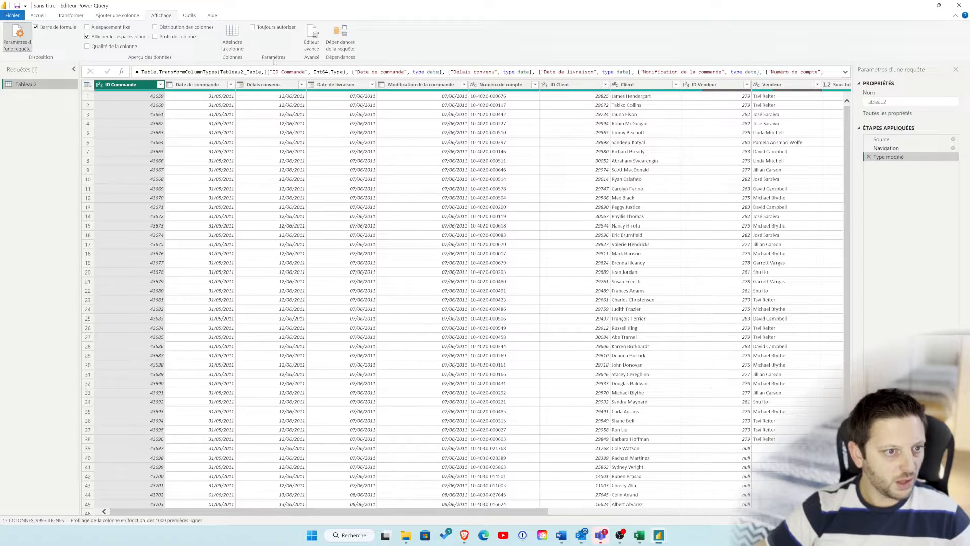
click(311, 38)
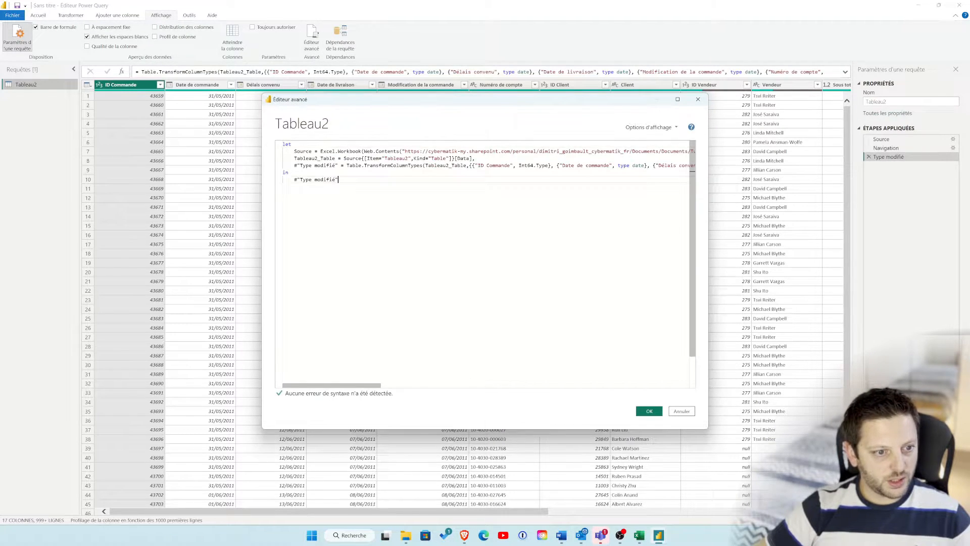
key(ctrl+a)
key(ctrl+c)
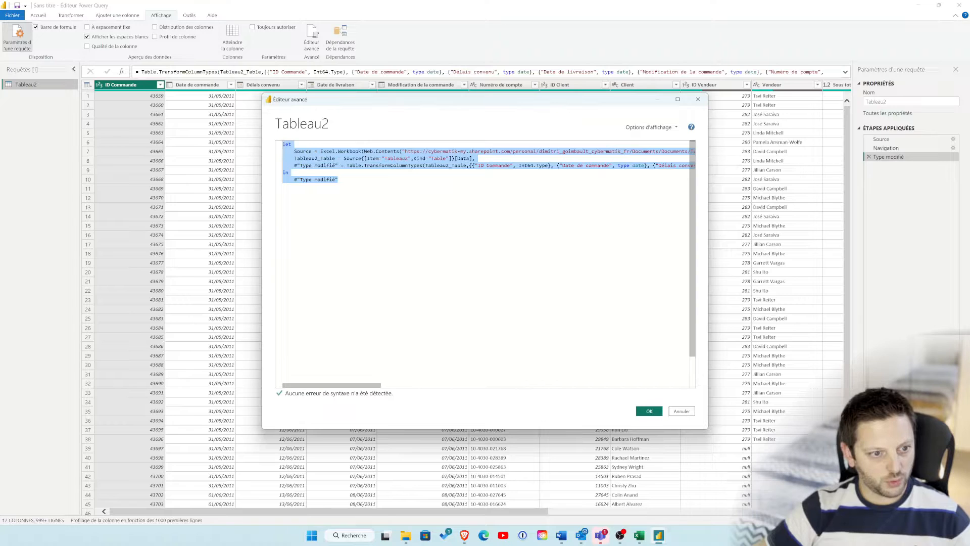
click(639, 410)
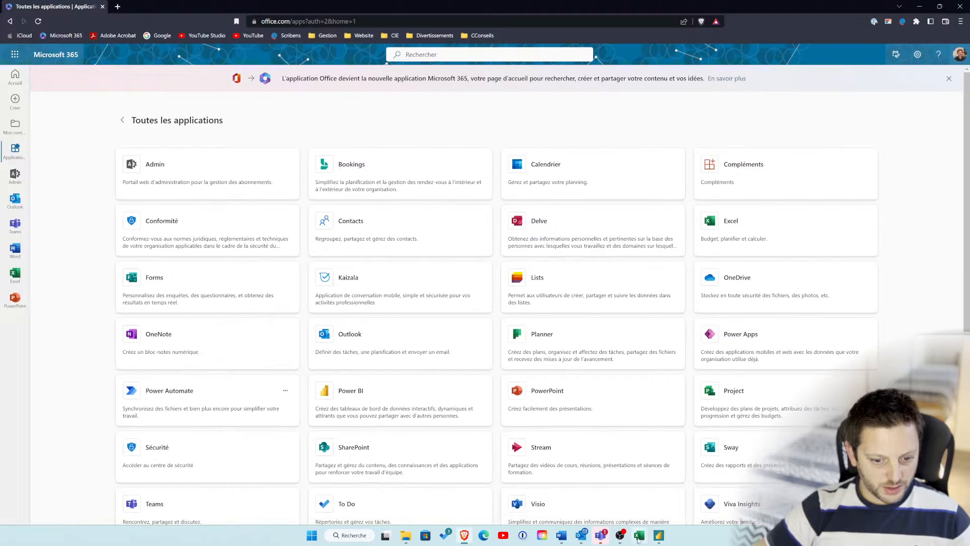
Switch to the blank Classeur1 workbook and select cell A1
click(638, 535)
click(479, 329)
mouse_move(637, 537)
click(193, 191)
click(43, 109)
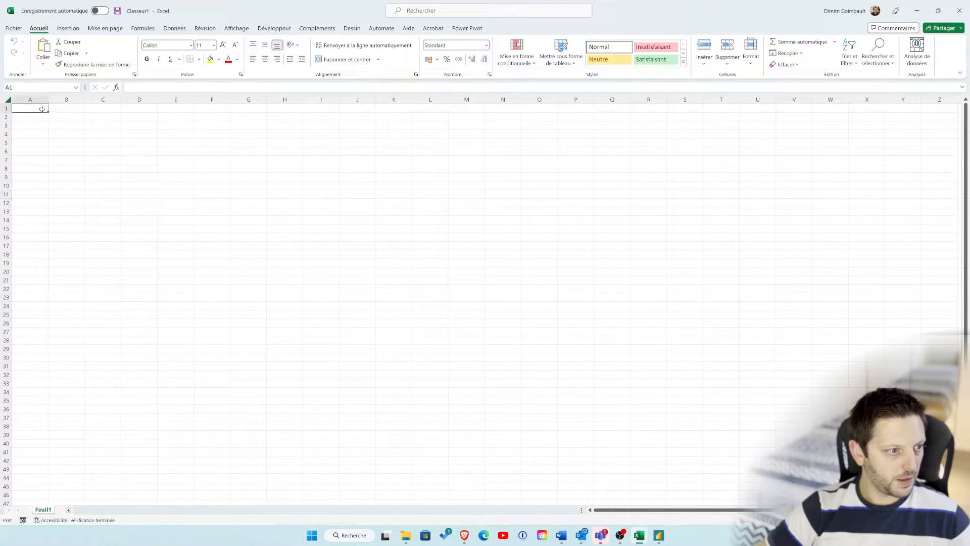
Create a blank query (Requête vide) from Données > Obtenir des données > other sources
click(175, 29)
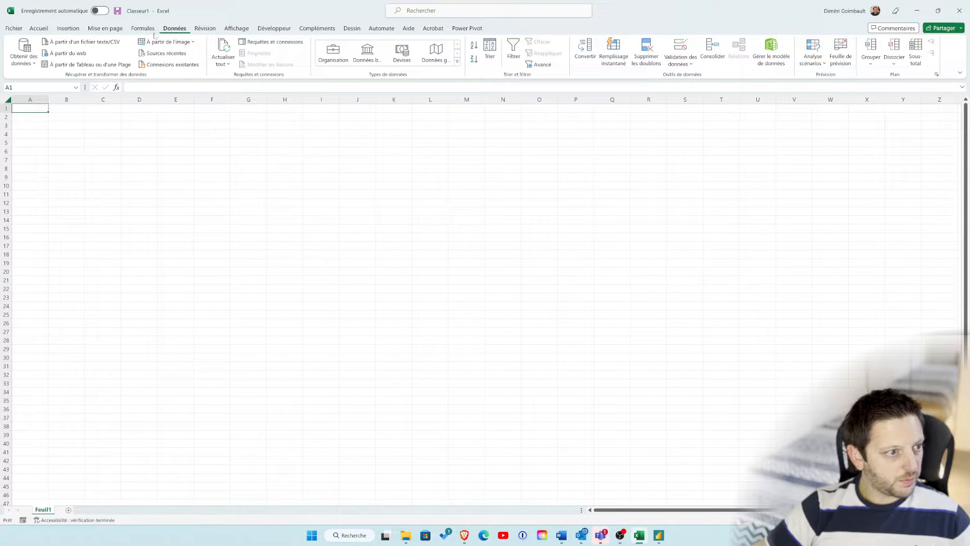
click(24, 50)
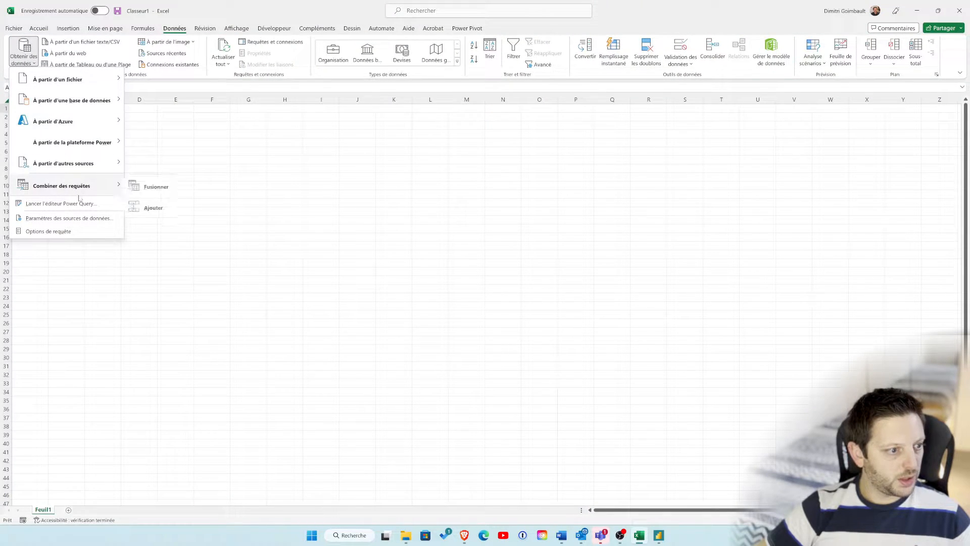
mouse_move(77, 170)
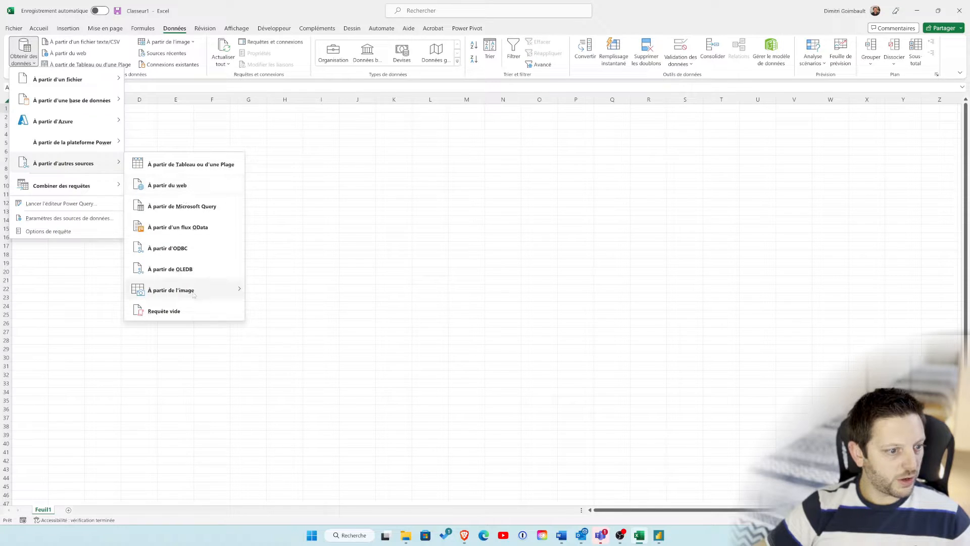
click(180, 313)
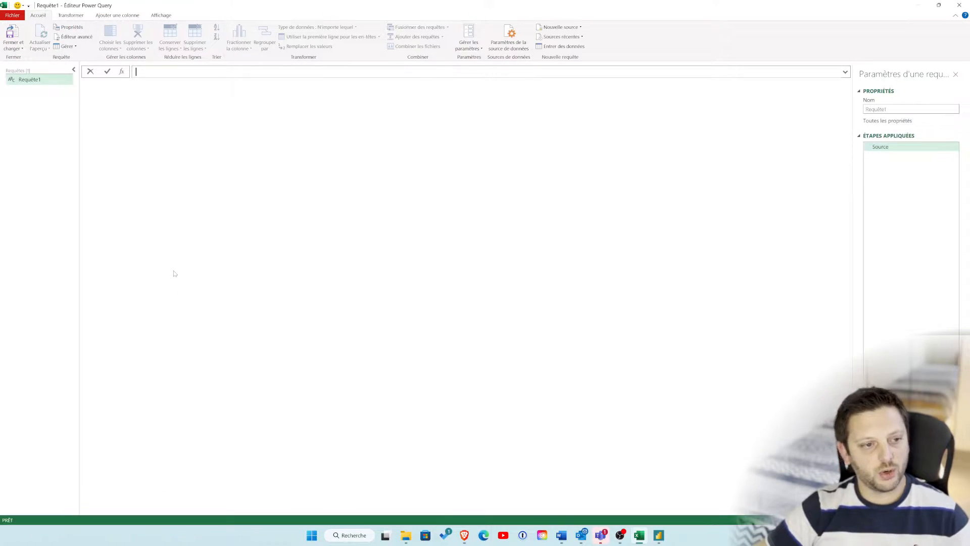
Replace the blank query's code with the copied Tableau2 M code and open the credential settings
click(160, 15)
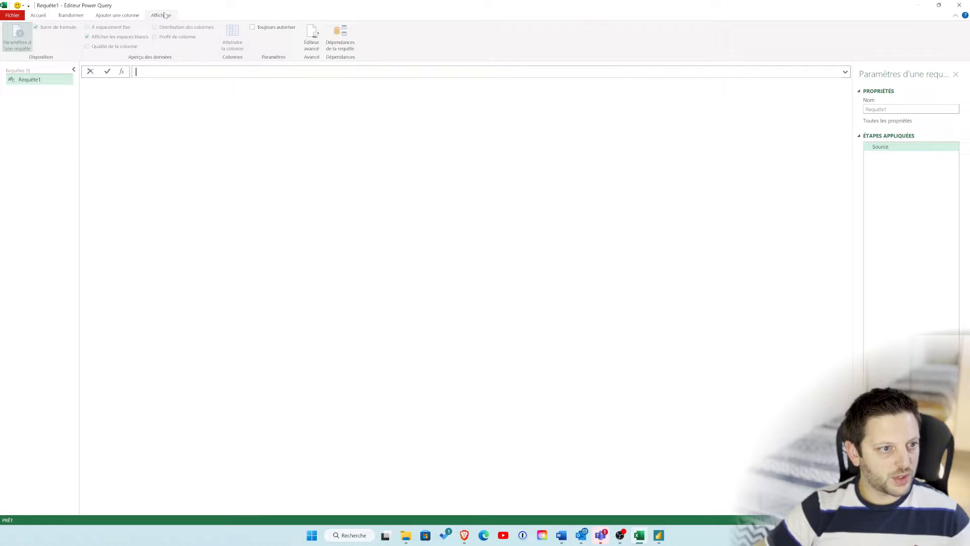
click(313, 34)
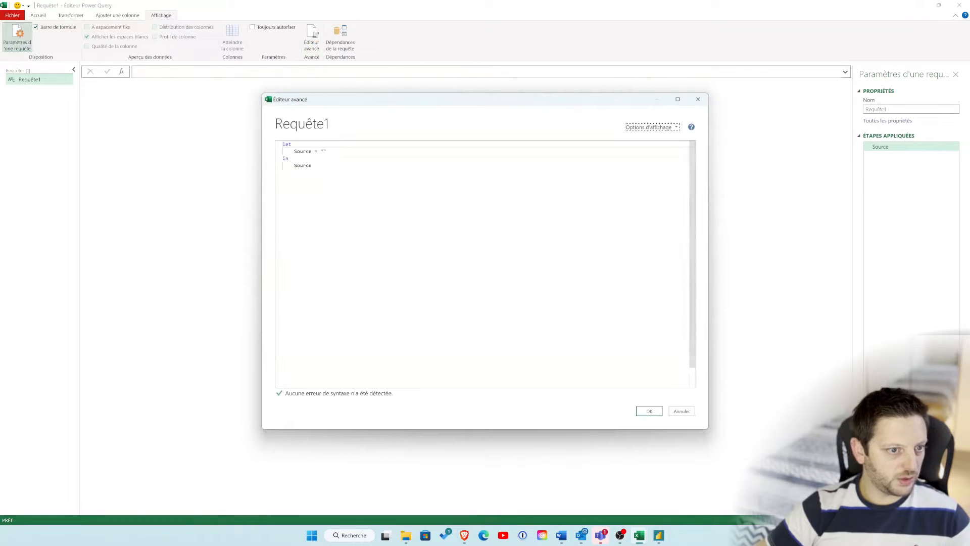
key(ctrl+a)
key(ctrl+v)
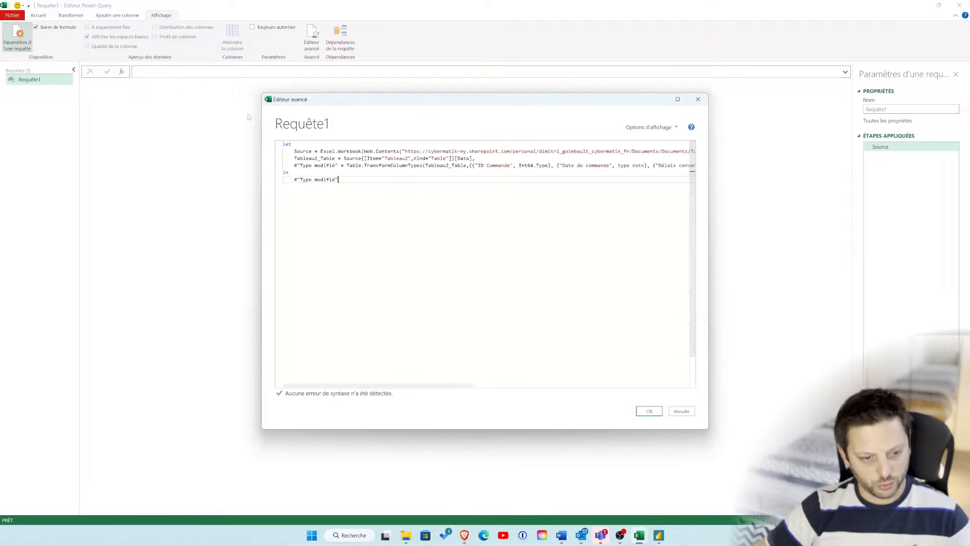
click(649, 411)
click(248, 87)
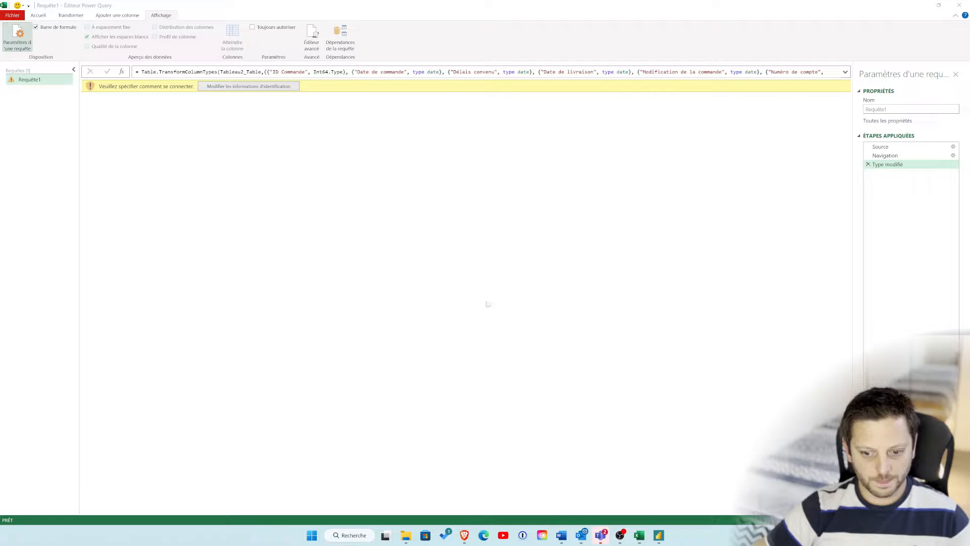
click(233, 87)
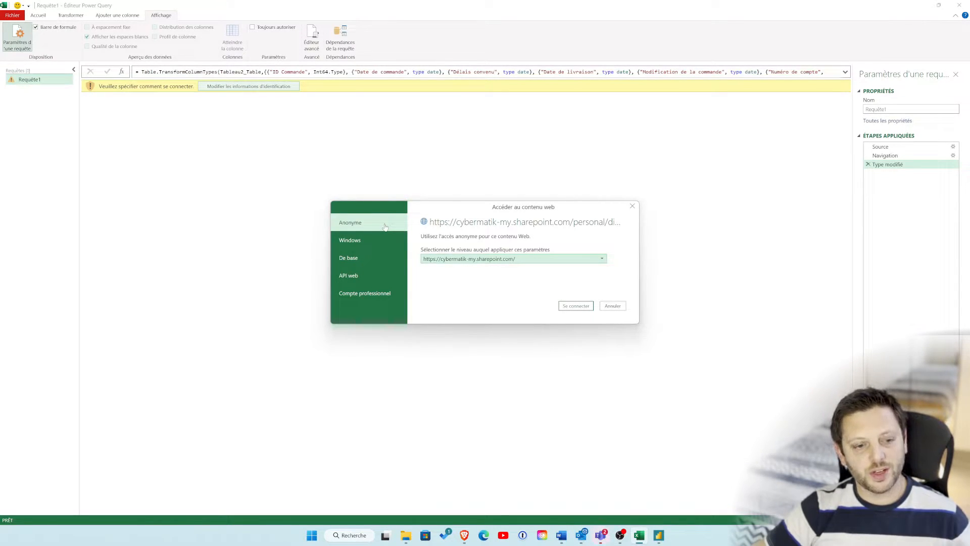
Sign in to the SharePoint source with a Compte professionnel to preview the 17-column order data
click(369, 293)
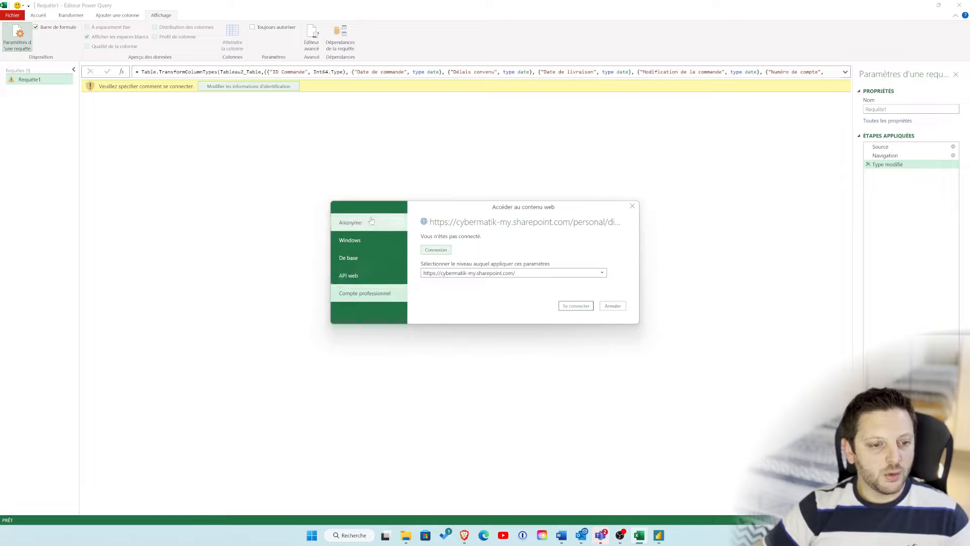
click(437, 250)
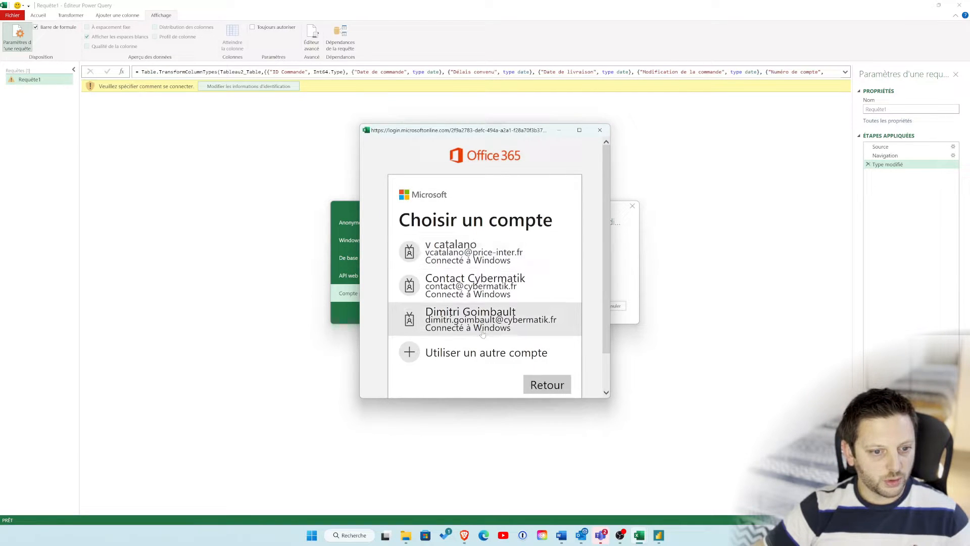
click(469, 324)
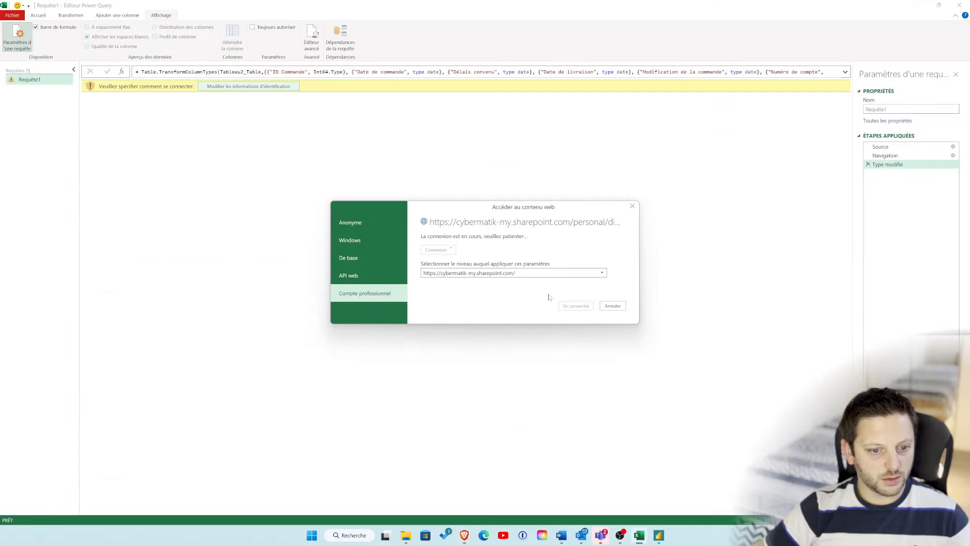
click(577, 305)
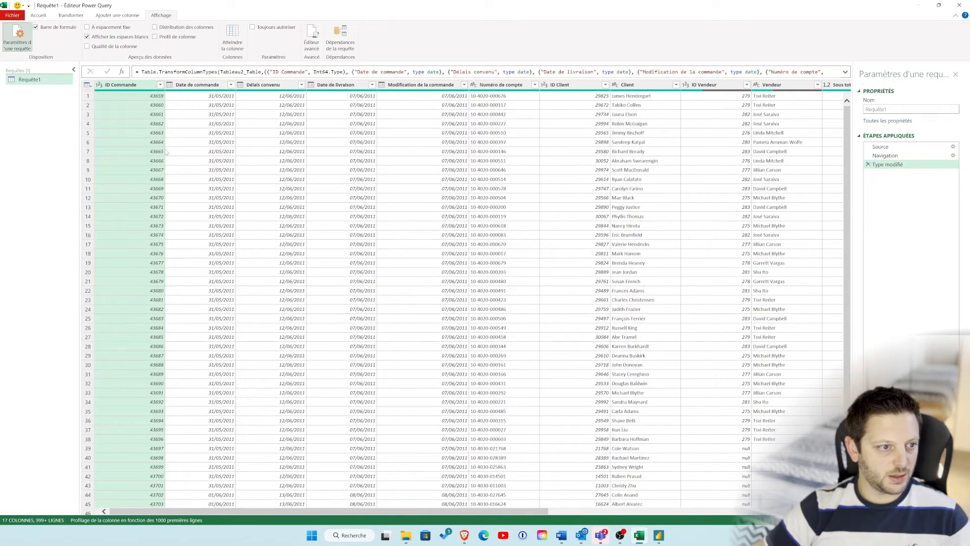
Load Requête1's order data into a new sheet with Fermer et charger, then refresh the query
click(347, 179)
click(464, 225)
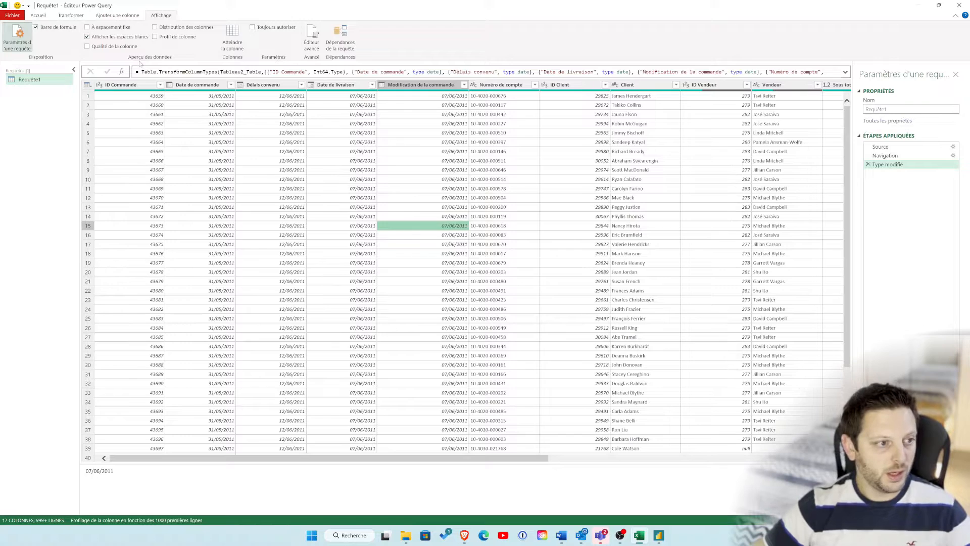
click(39, 16)
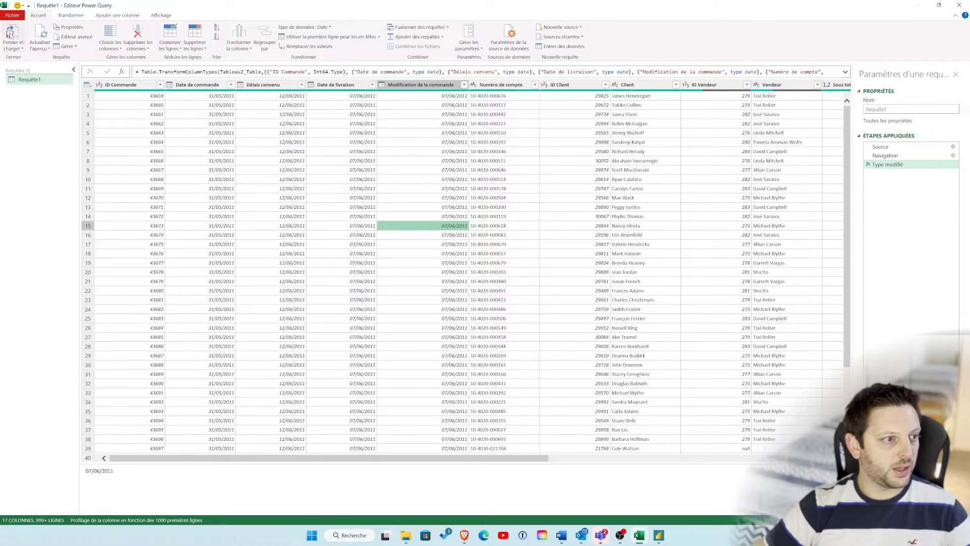
click(10, 35)
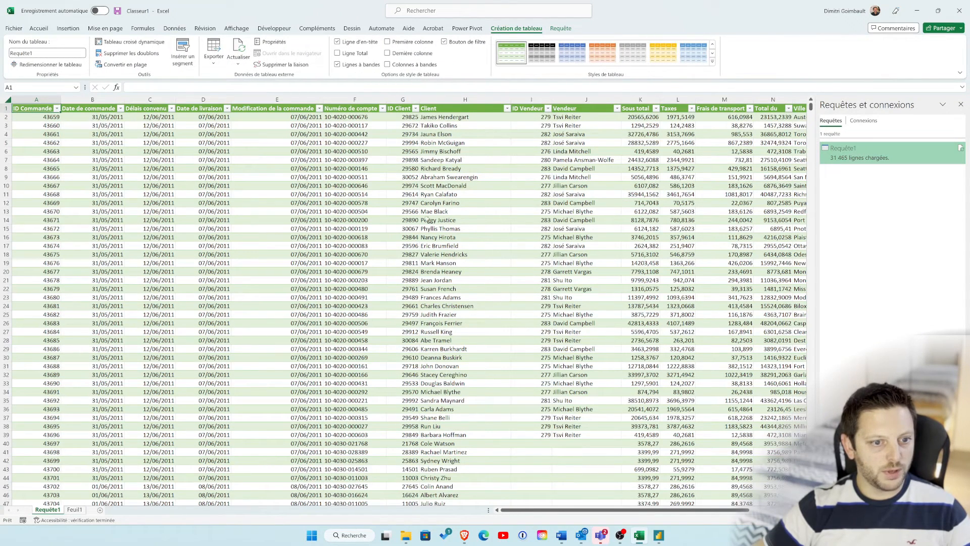
click(534, 281)
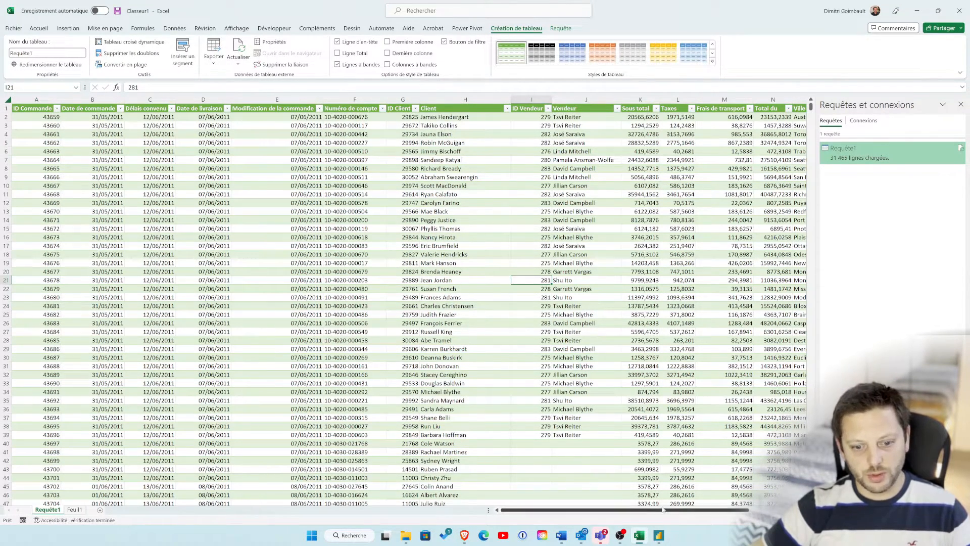
mouse_move(667, 511)
mouse_down()
mouse_move(718, 512)
mouse_move(656, 511)
mouse_up()
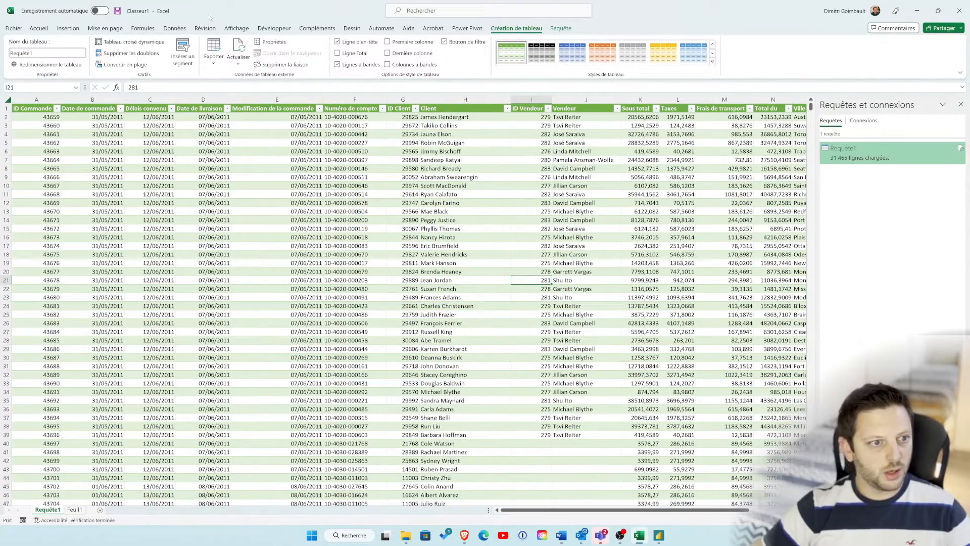
click(246, 46)
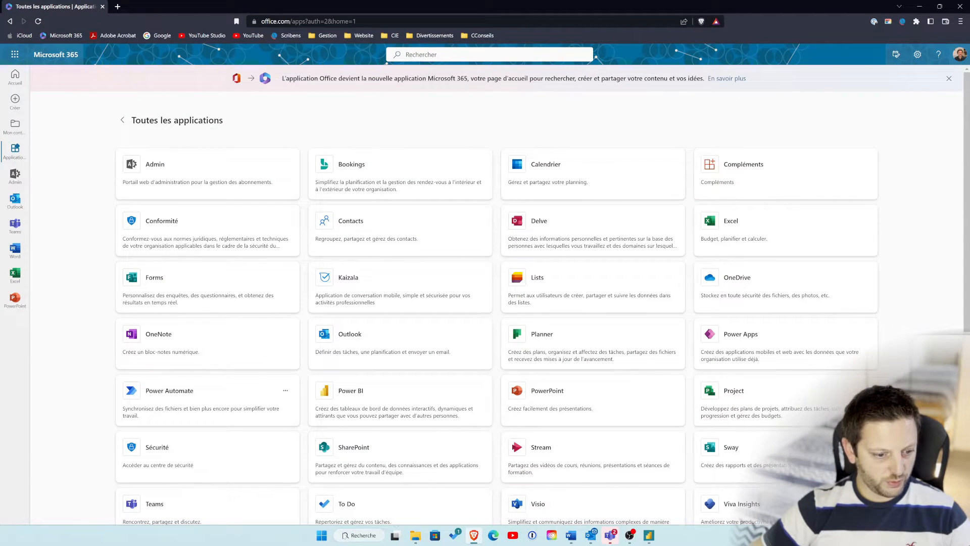
Launch Excel from the Office 365 group and open the recent TCD Import onedrive.xlsx workbook
click(321, 535)
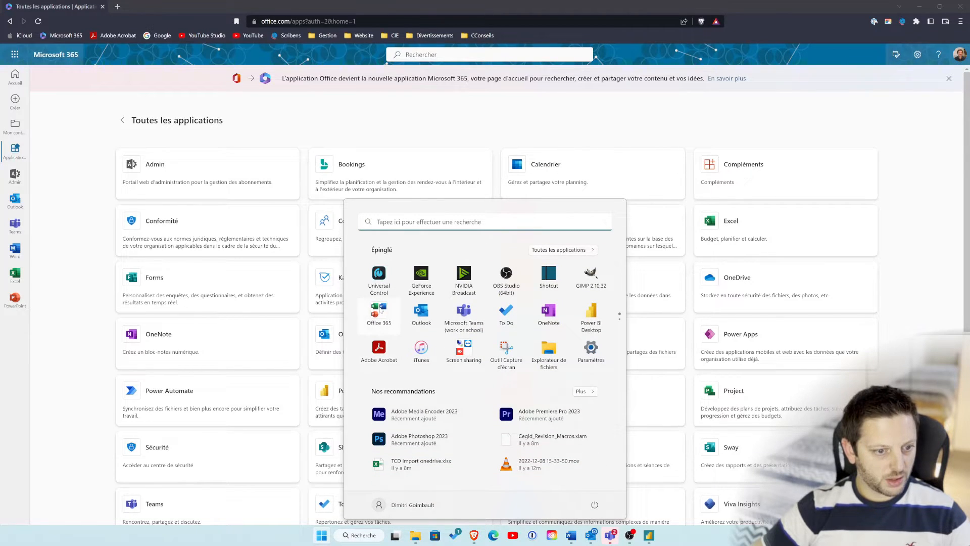
click(380, 310)
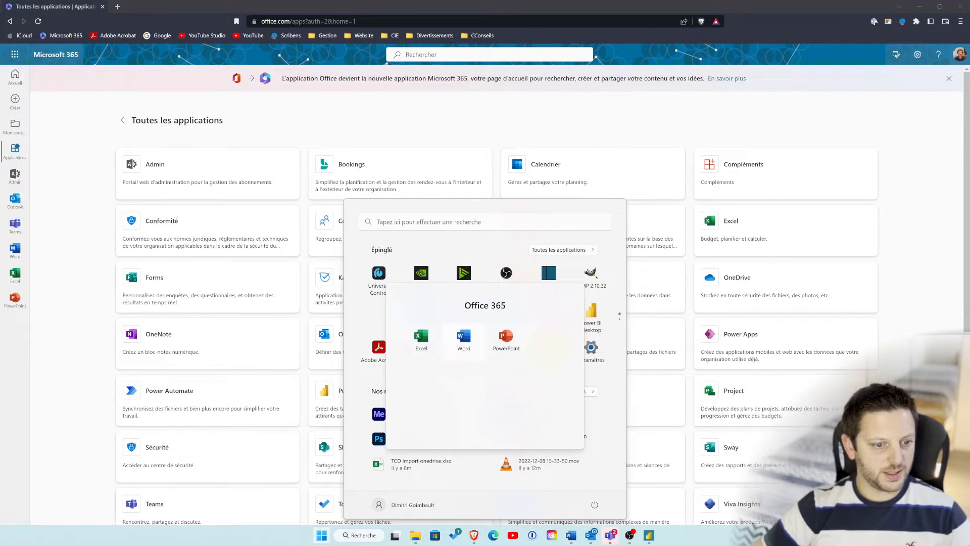
click(423, 338)
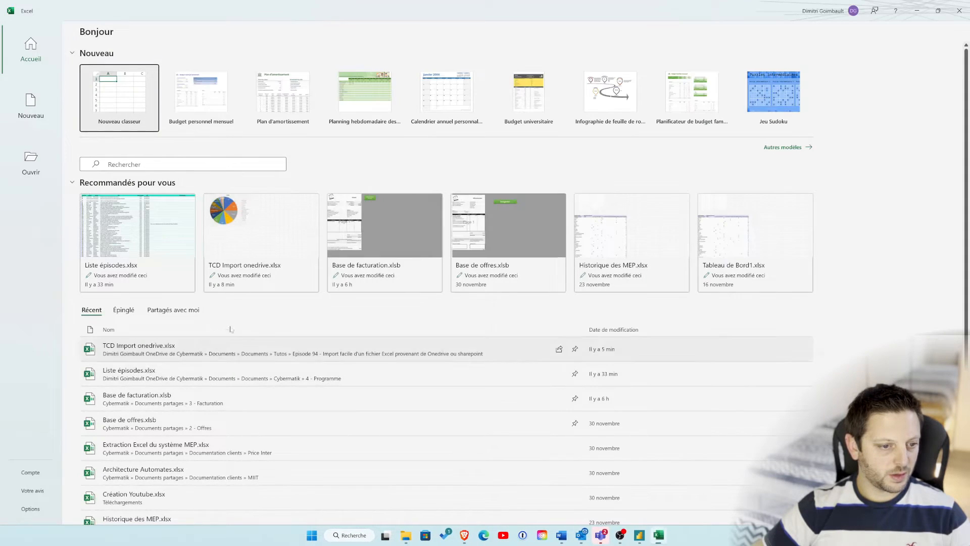
click(161, 348)
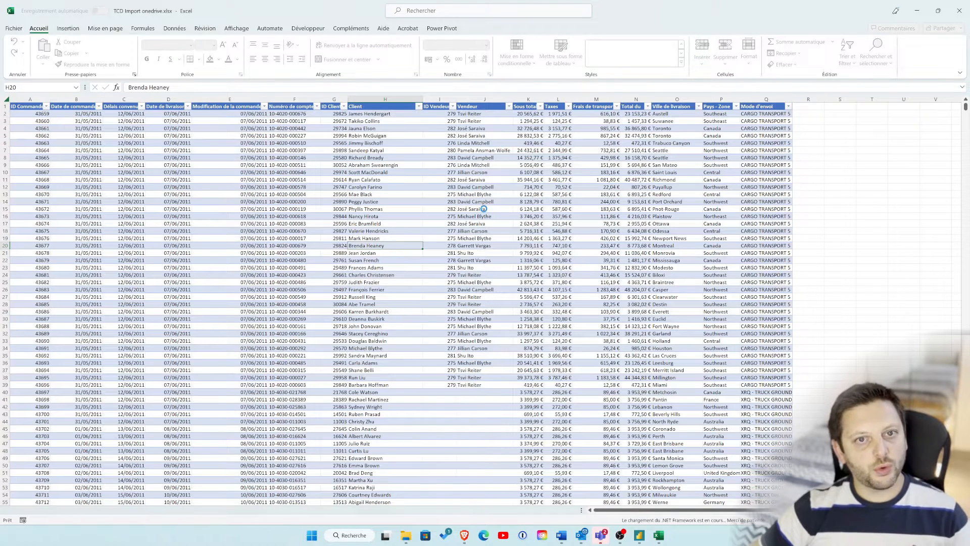
Check the workbook's Informations page, then return to the Microsoft 365 apps page
click(12, 29)
click(35, 110)
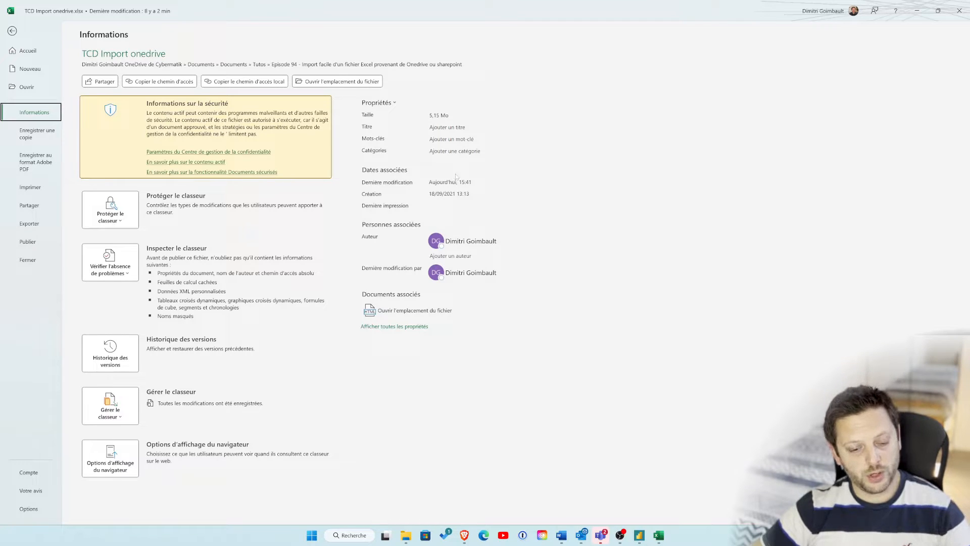
click(465, 533)
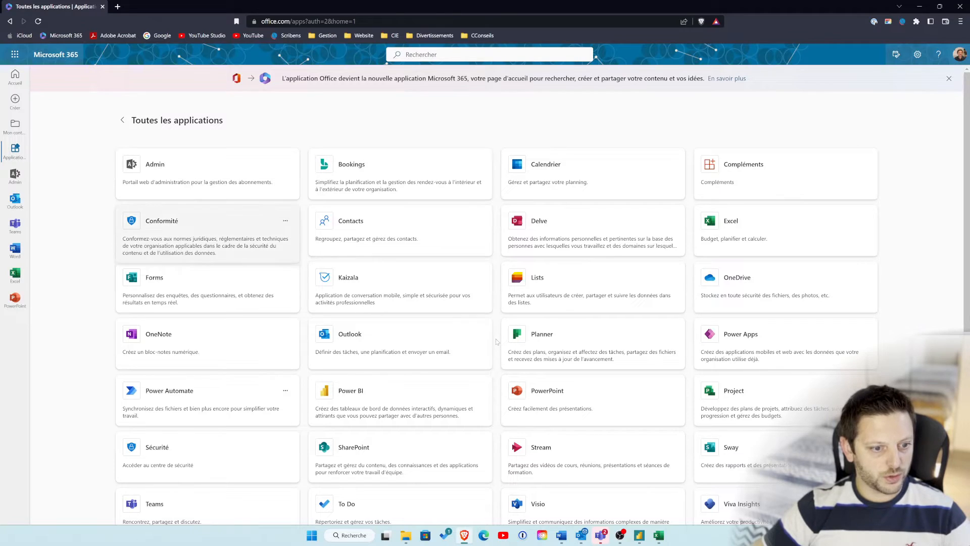
Open OneDrive and browse to the Documents > Tutos > Episode 94 folder
scroll(608, 319, down, 1)
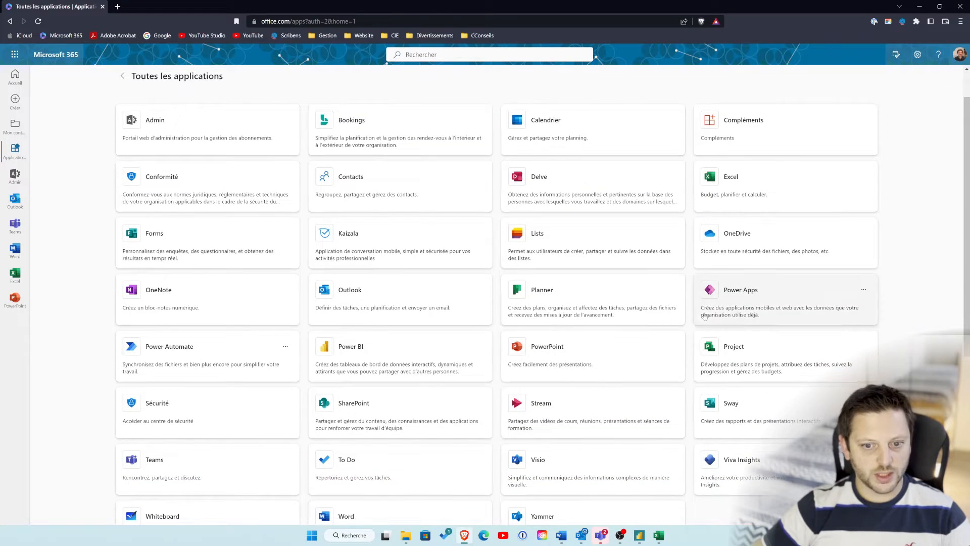
click(760, 244)
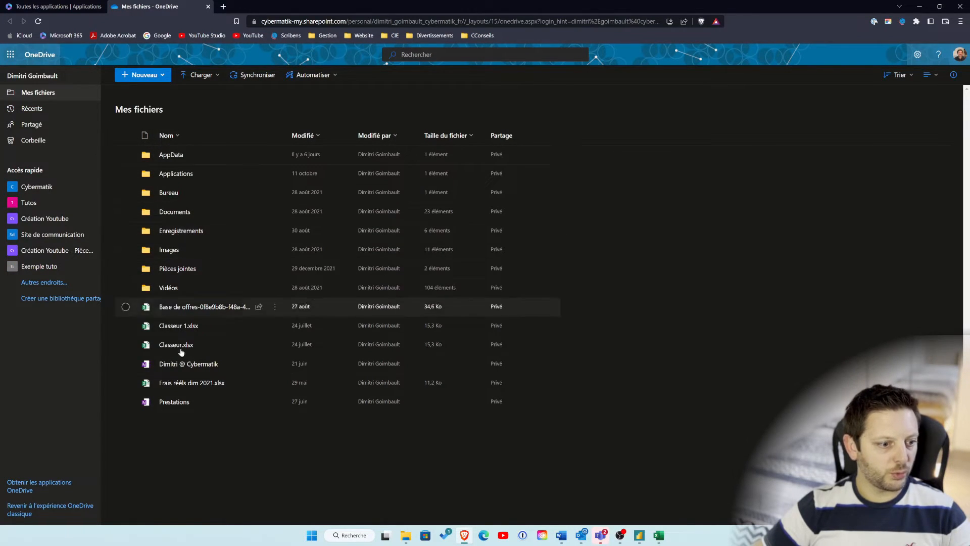
click(177, 215)
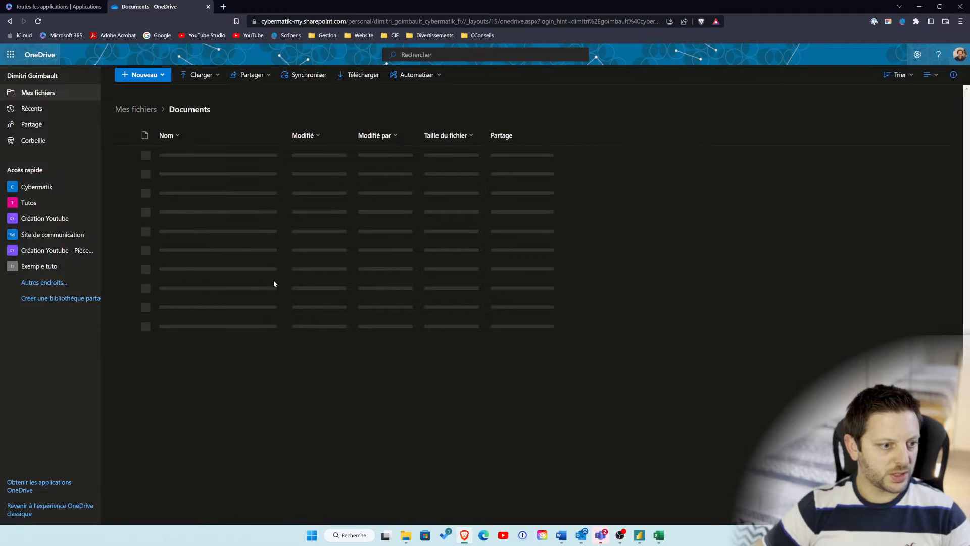
scroll(247, 320, down, 1)
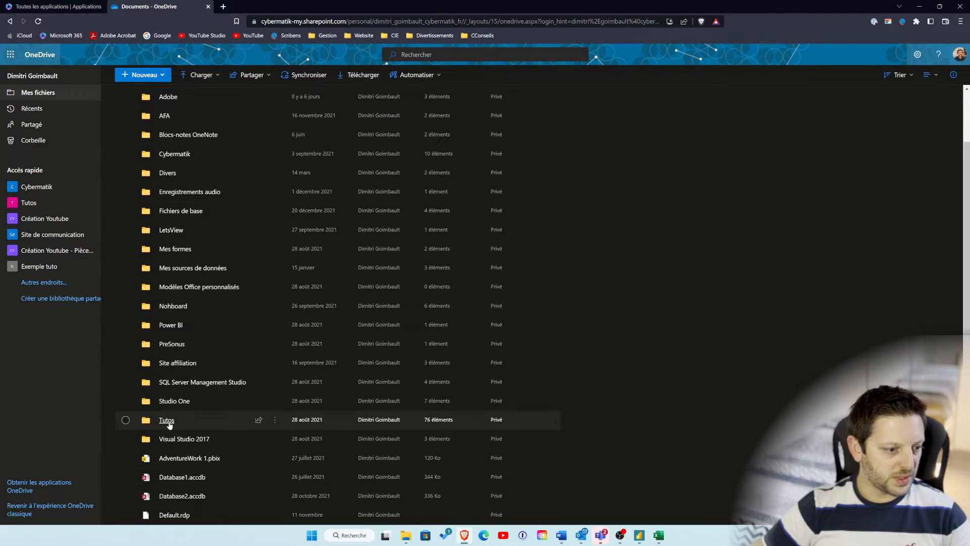
click(166, 421)
scroll(208, 347, down, 20)
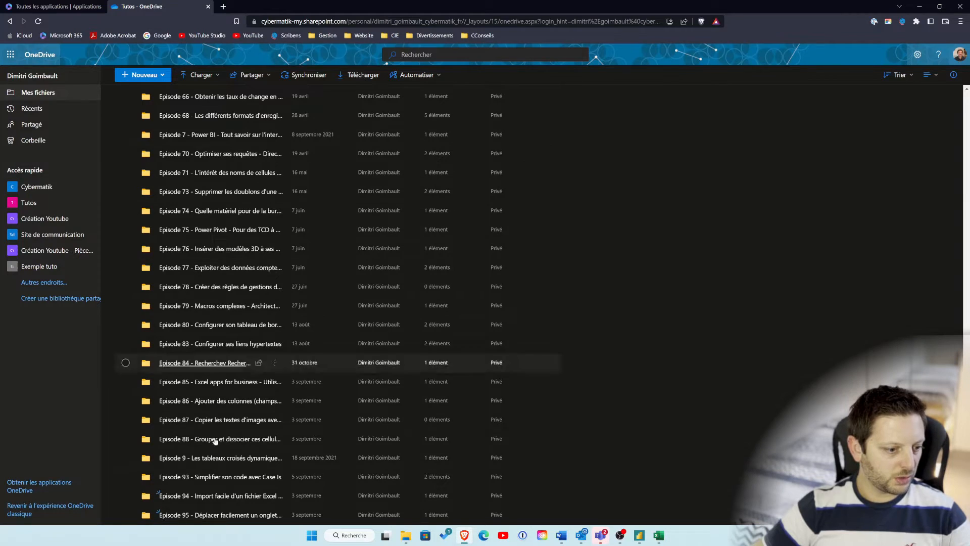
click(217, 495)
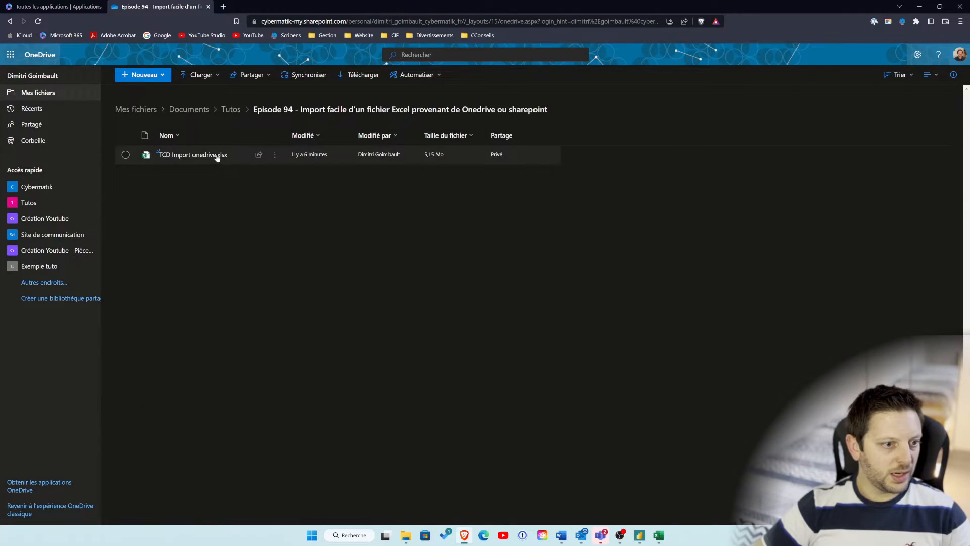
Copy the Chemin d'accès of TCD Import onedrive.xlsx from its detailed file information
click(126, 155)
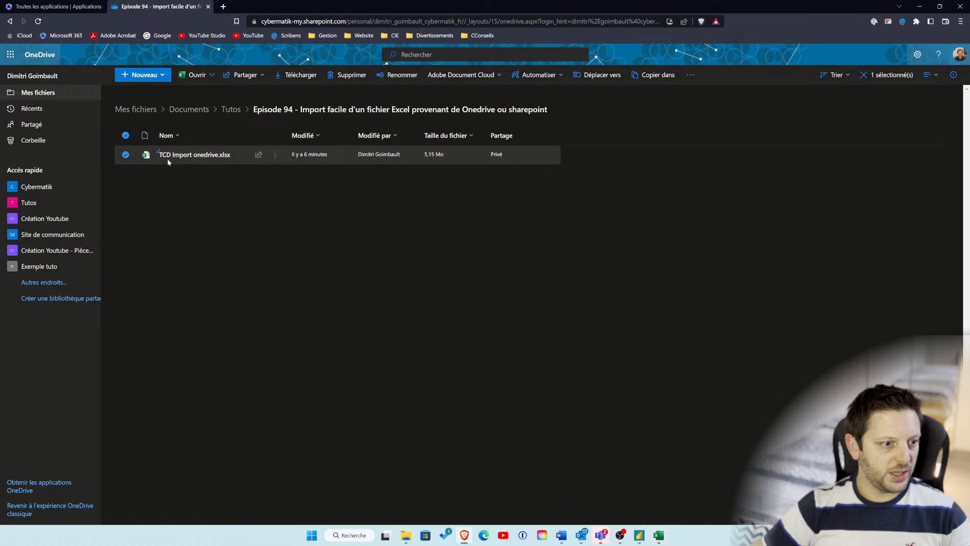
click(275, 154)
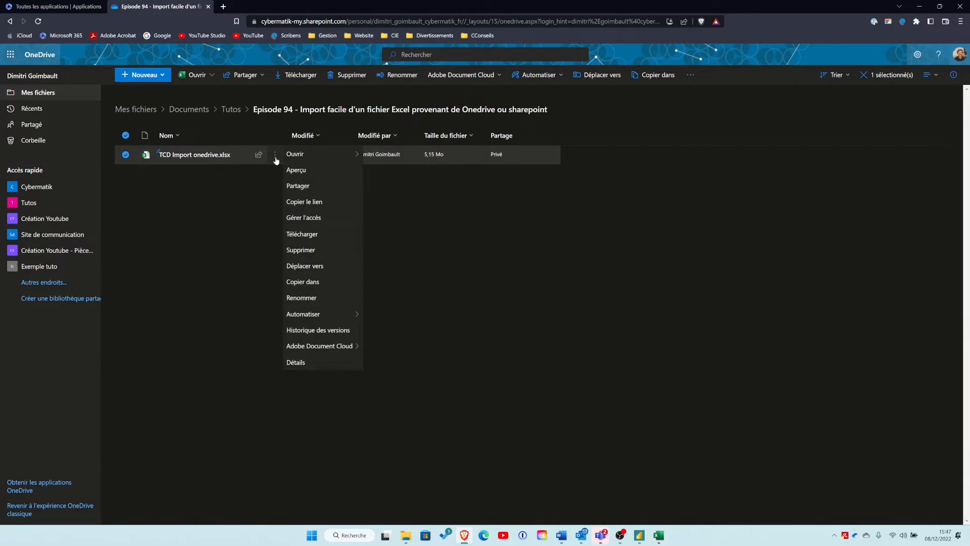
click(309, 362)
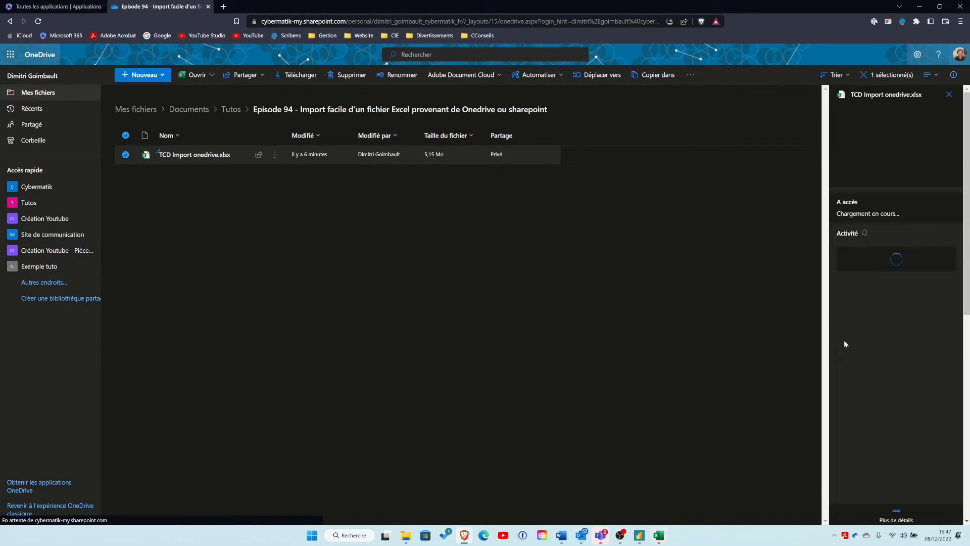
click(910, 517)
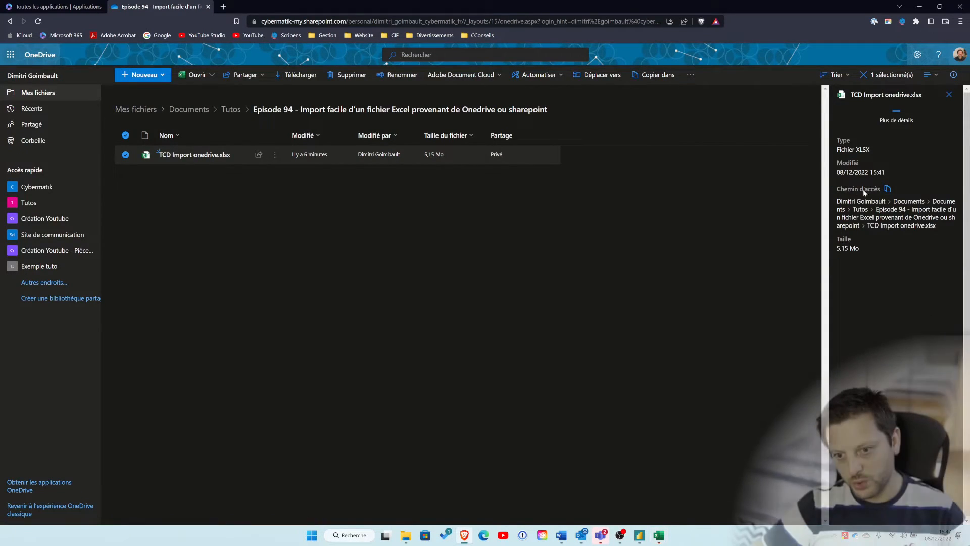
click(889, 188)
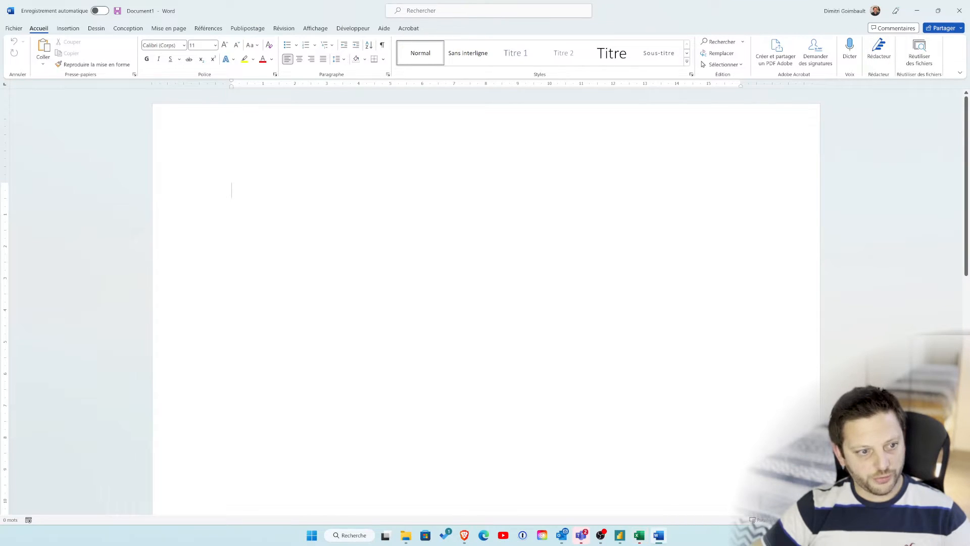
Paste the workbook's SharePoint address into the blank Word document and view its Informations page
text(https://cybermatik-my.sharepoint.com/personal/dimitri_goimbault_cybermatik_fr/Documents/Documents/Tutos/Episode%2094%20-%20Import%20facile%20d'un%20fichier%20Excel%20provenant%20de%20Onedrive%20ou%20sharepoint/TCD%20Import%20onedrive.xlsx)
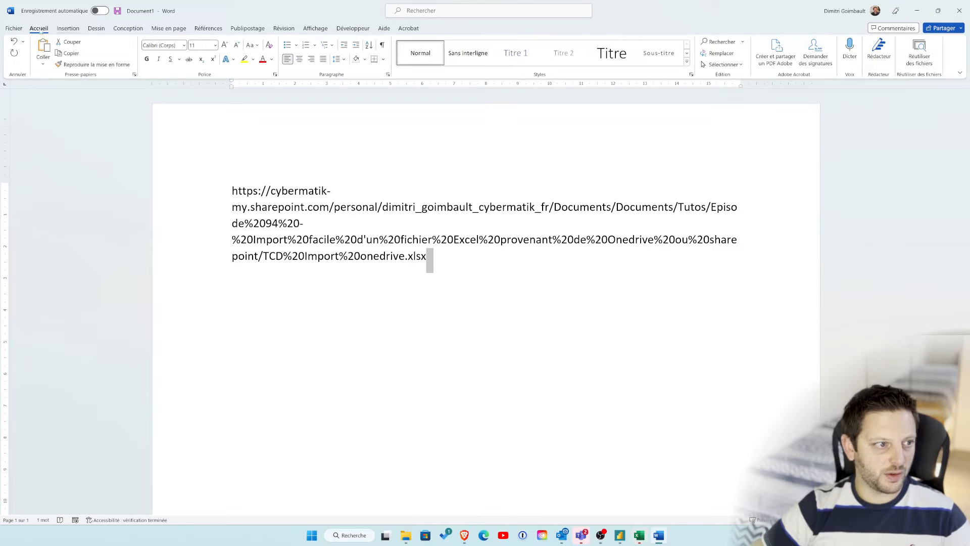
click(14, 28)
click(35, 111)
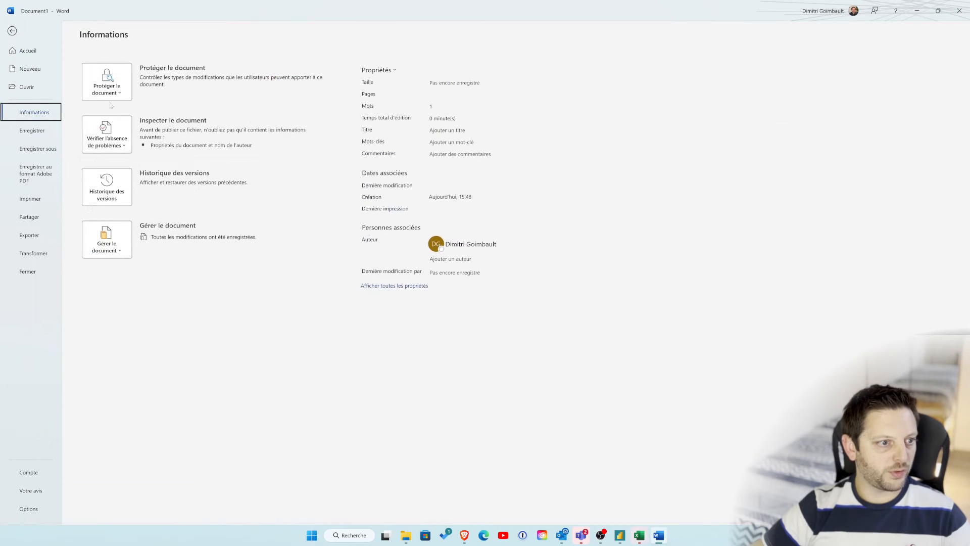
key(alt+Tab)
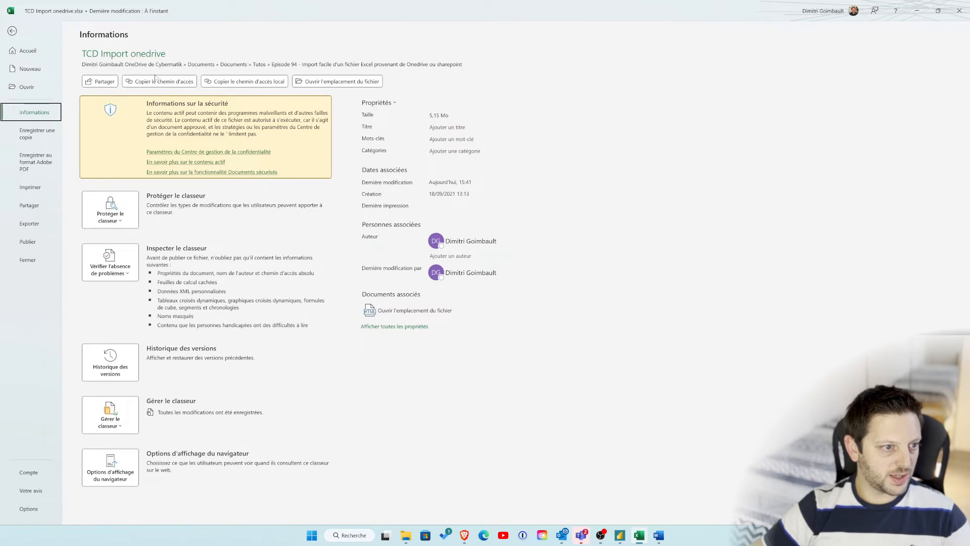
Copy the access path of TCD Import onedrive.xlsx again from its OneDrive details
key(alt+Tab)
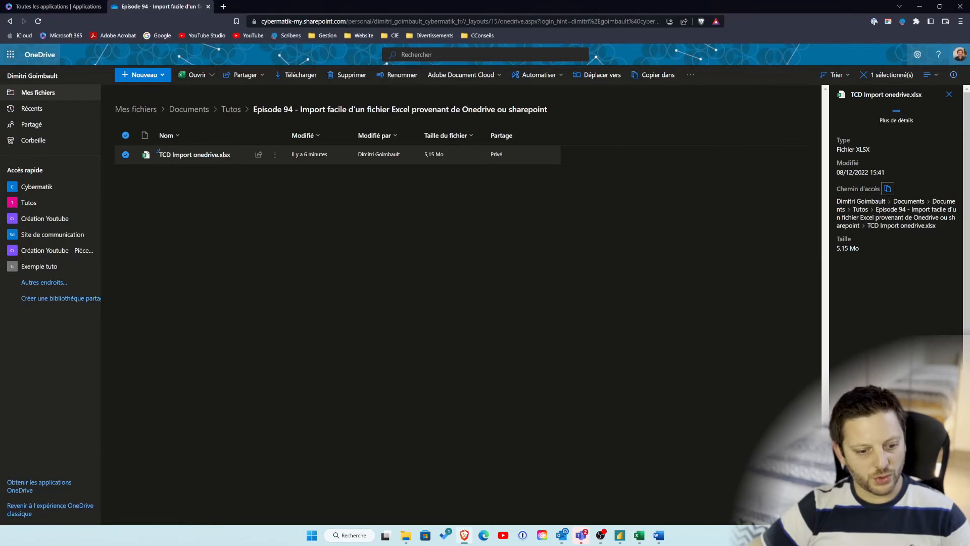
click(276, 155)
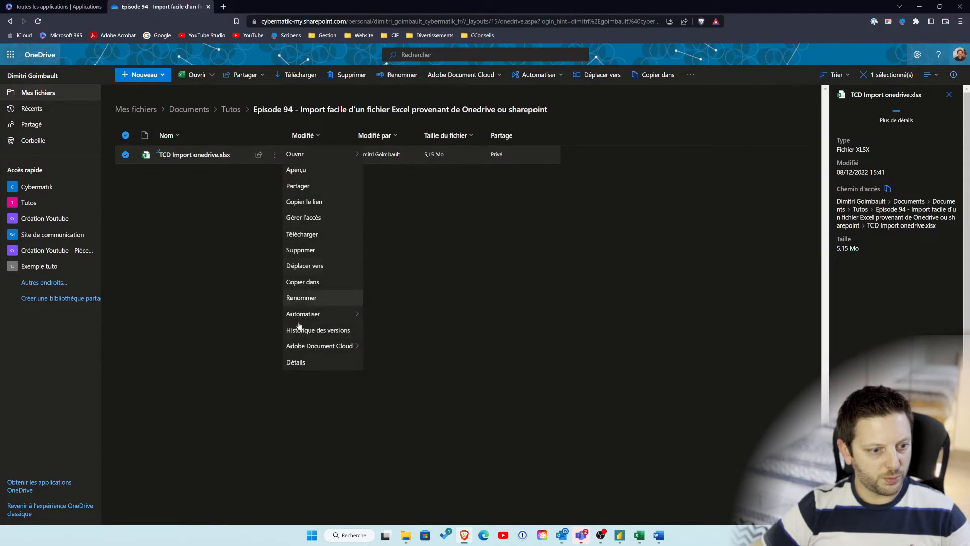
click(887, 189)
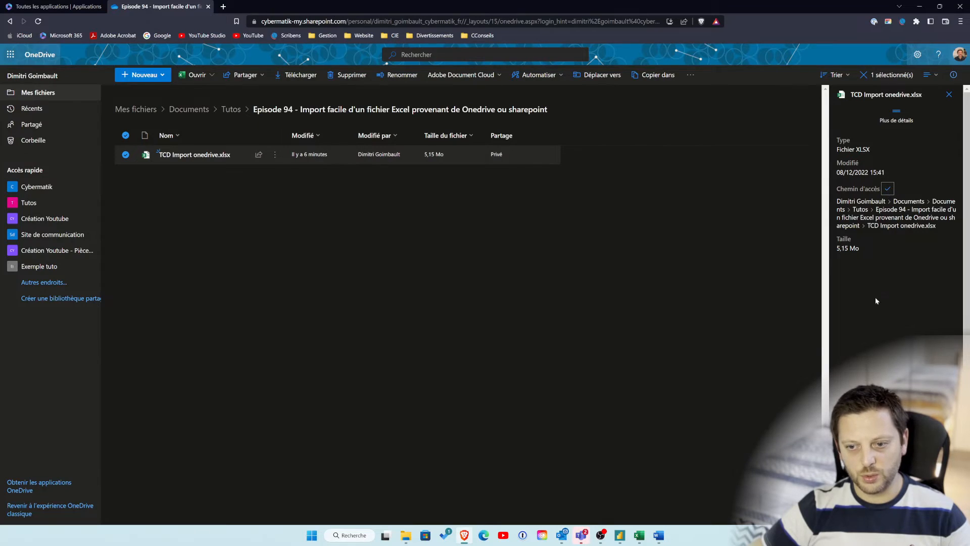
mouse_move(600, 536)
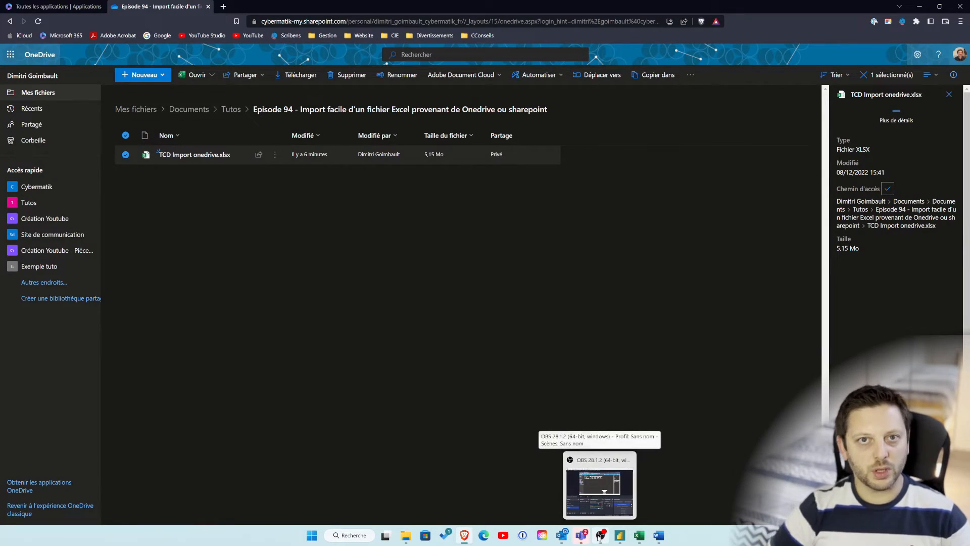